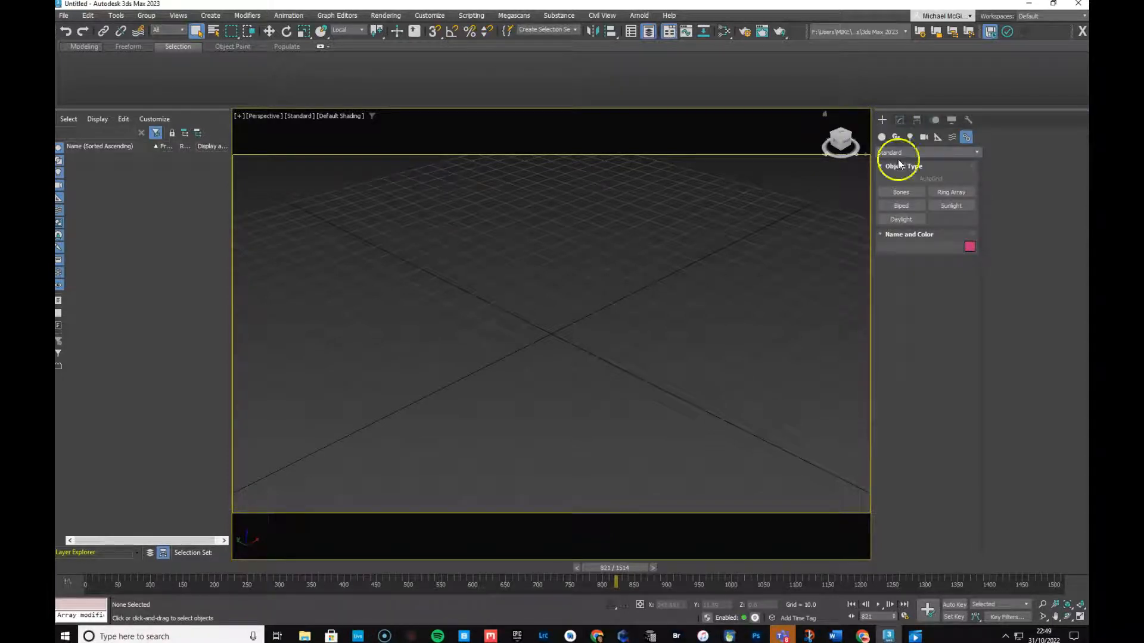
- Create a standing biped about 44.4 units tall at the centre of the grid
left_click(968, 137)
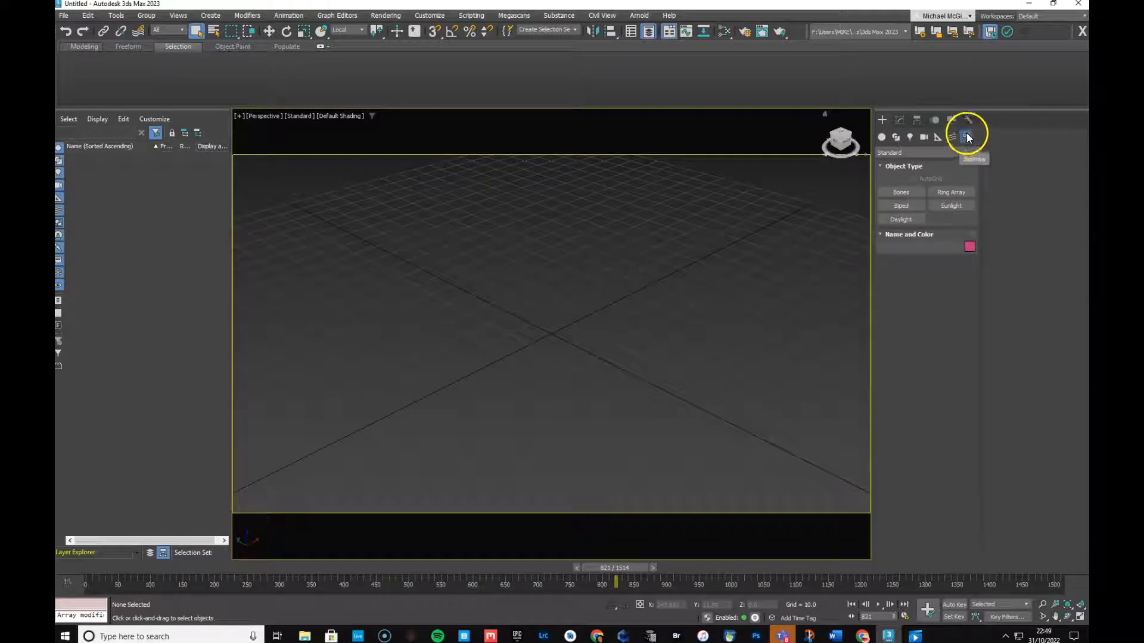
left_click(900, 206)
left_click_drag(551, 336, 544, 199)
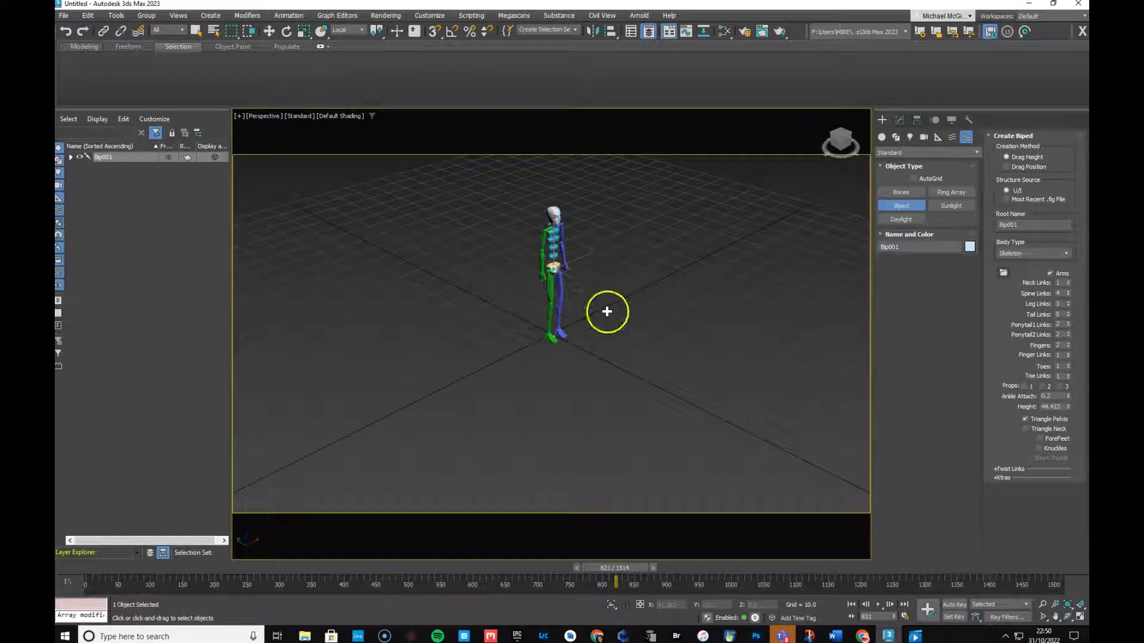
- Select the biped's left finger, turn on Figure mode and expand the biped's Structure settings
middle_click_drag(646, 317, 582, 327, "alt")
scroll(571, 301, "down", 10)
scroll(582, 327, "up", 3)
middle_click_drag(633, 295, 572, 298, "alt")
scroll(573, 297, "up", 8)
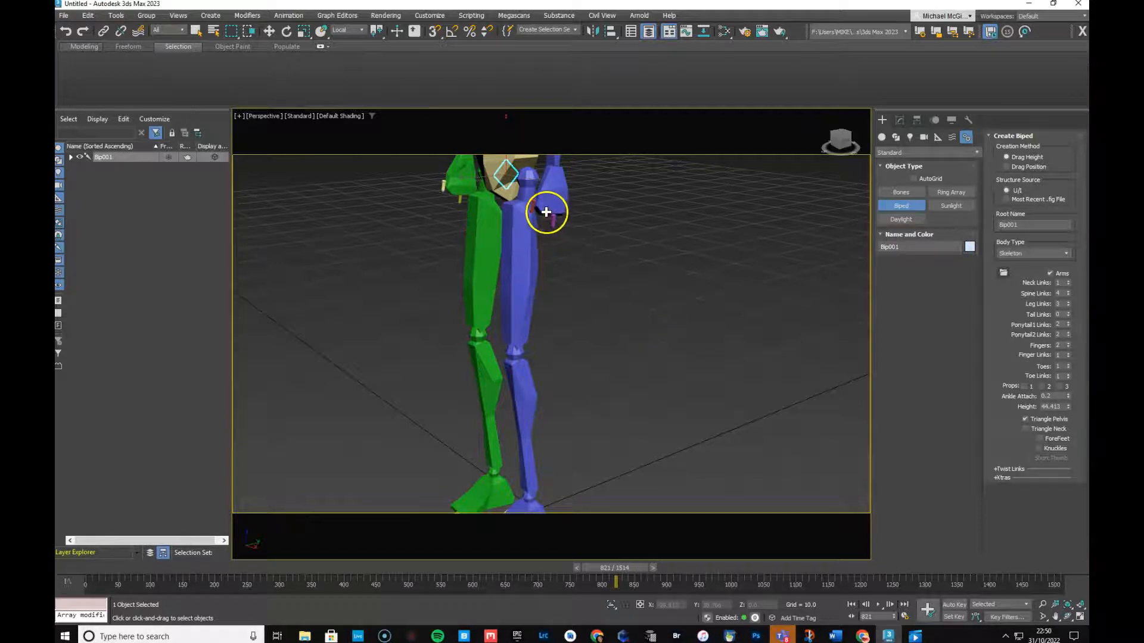
scroll(528, 439, "down", 3)
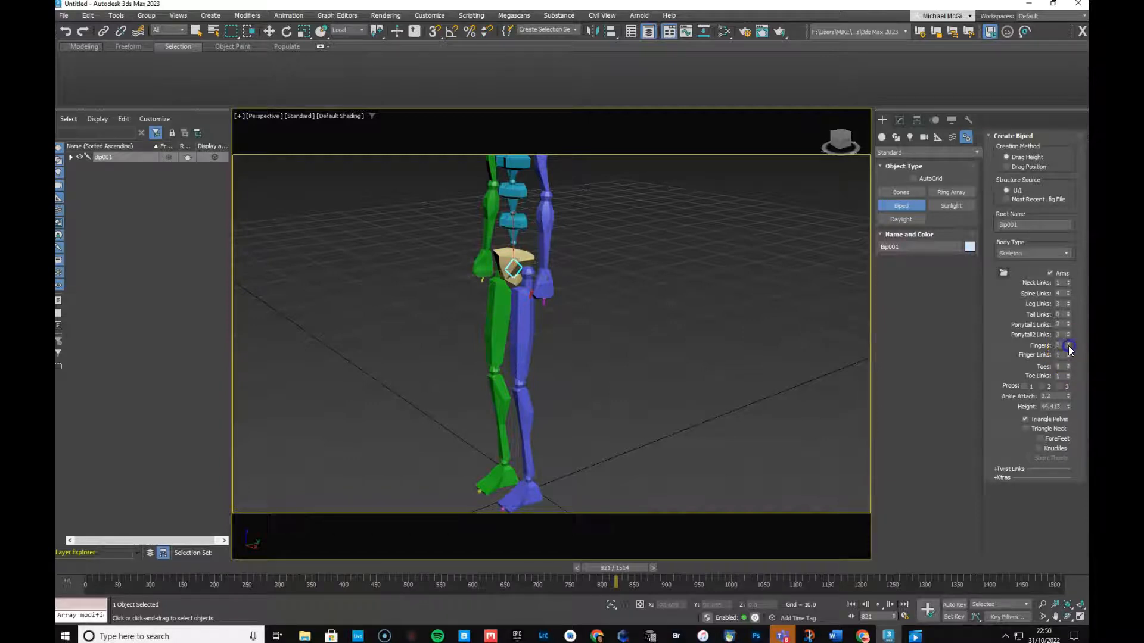
left_click(268, 31)
left_click(543, 303)
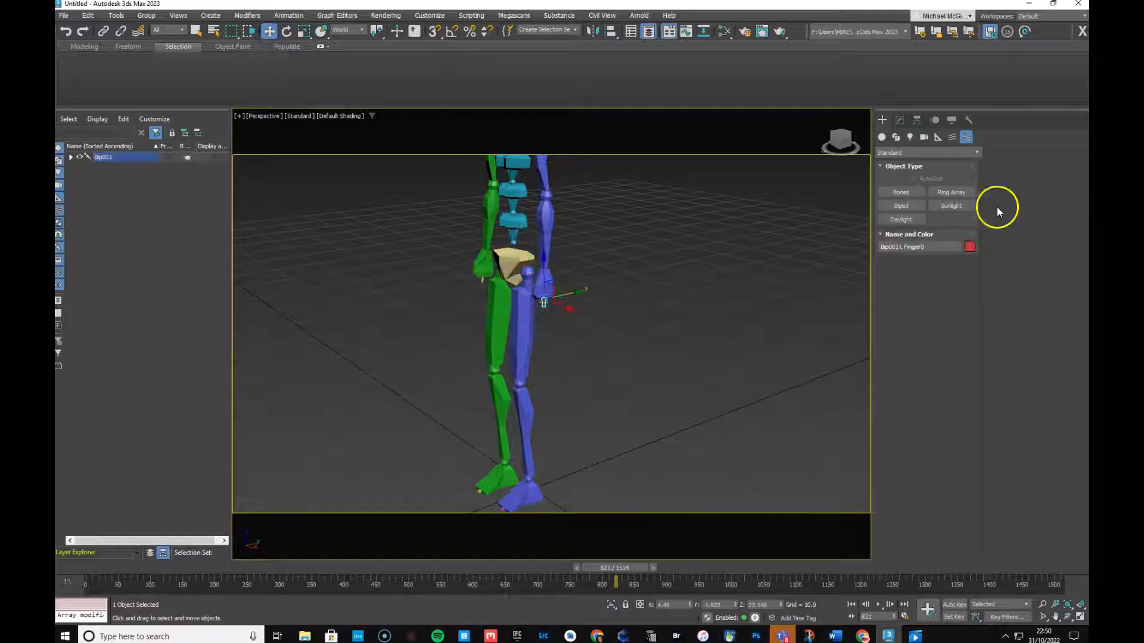
left_click(935, 121)
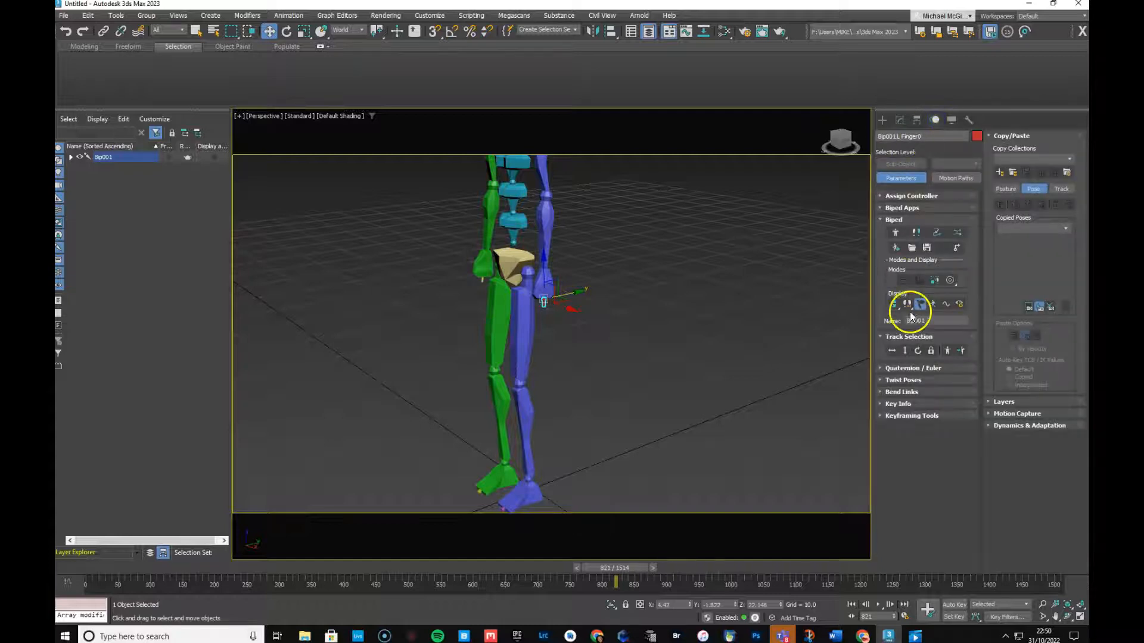
left_click(896, 232)
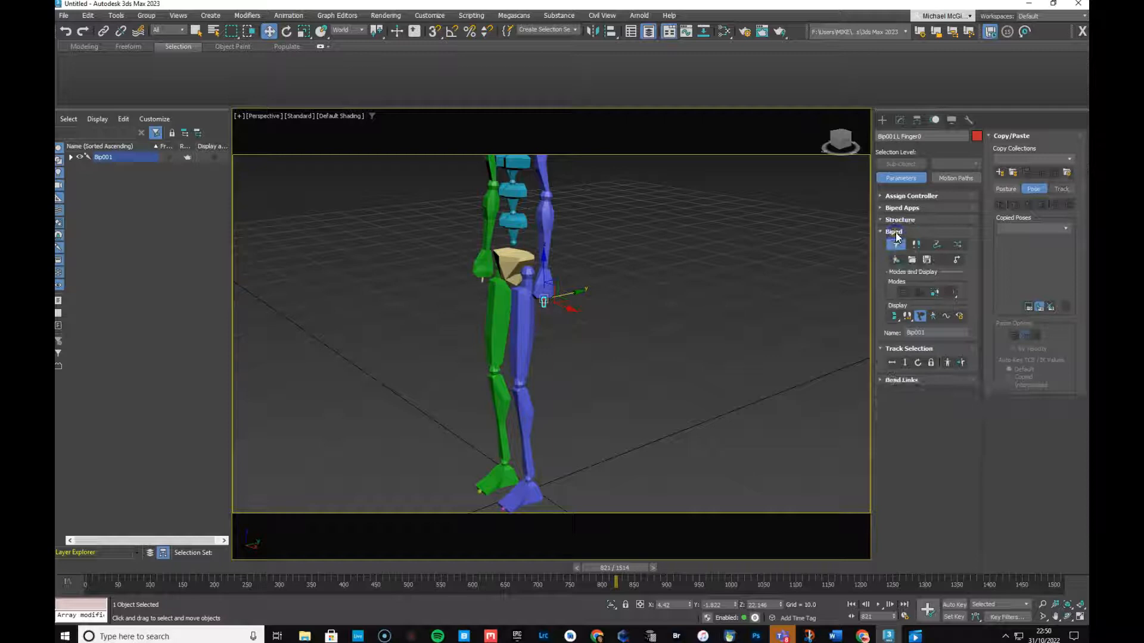
left_click(884, 221)
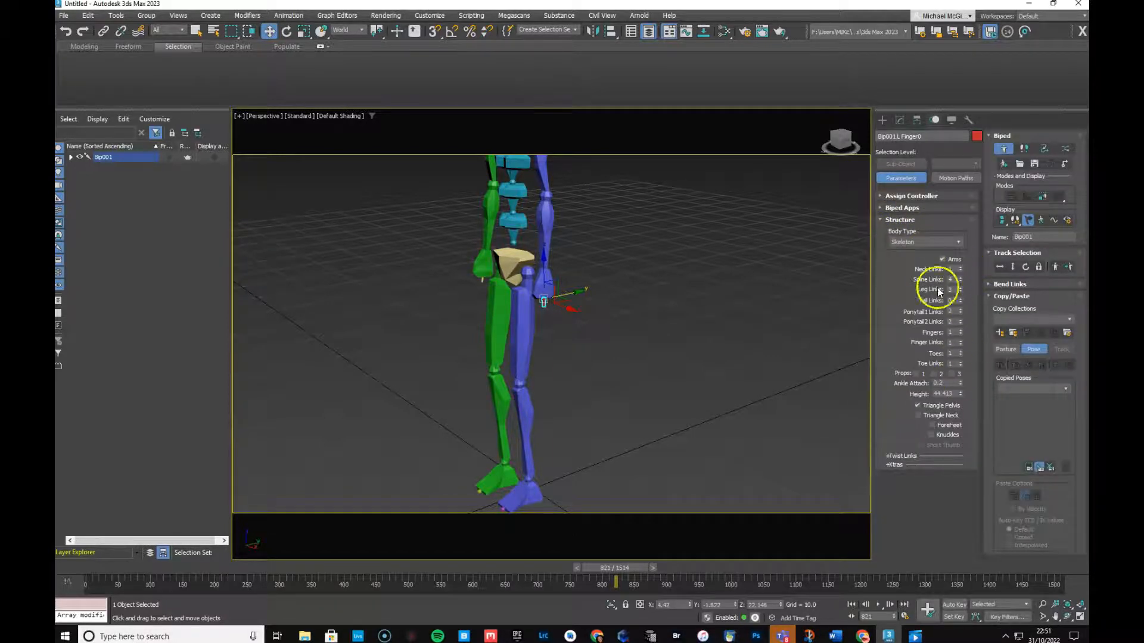
- Raise the biped's Fingers count to 4 and its Finger Links to 4
left_click(961, 331)
left_click(960, 331)
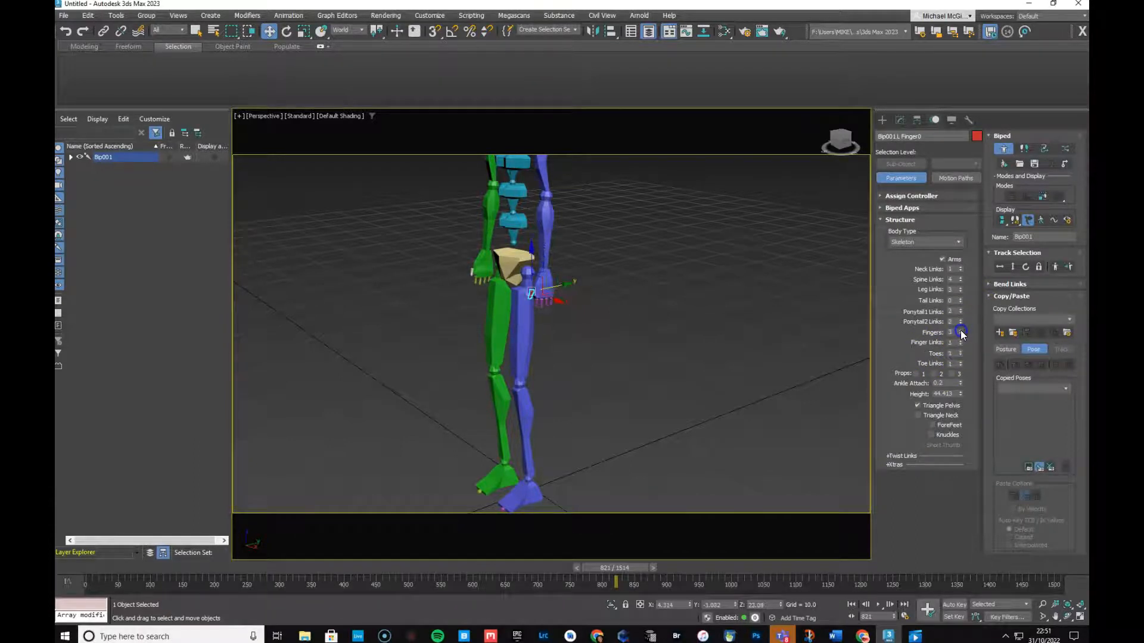
left_click(961, 343)
left_click(960, 331)
left_click(961, 341)
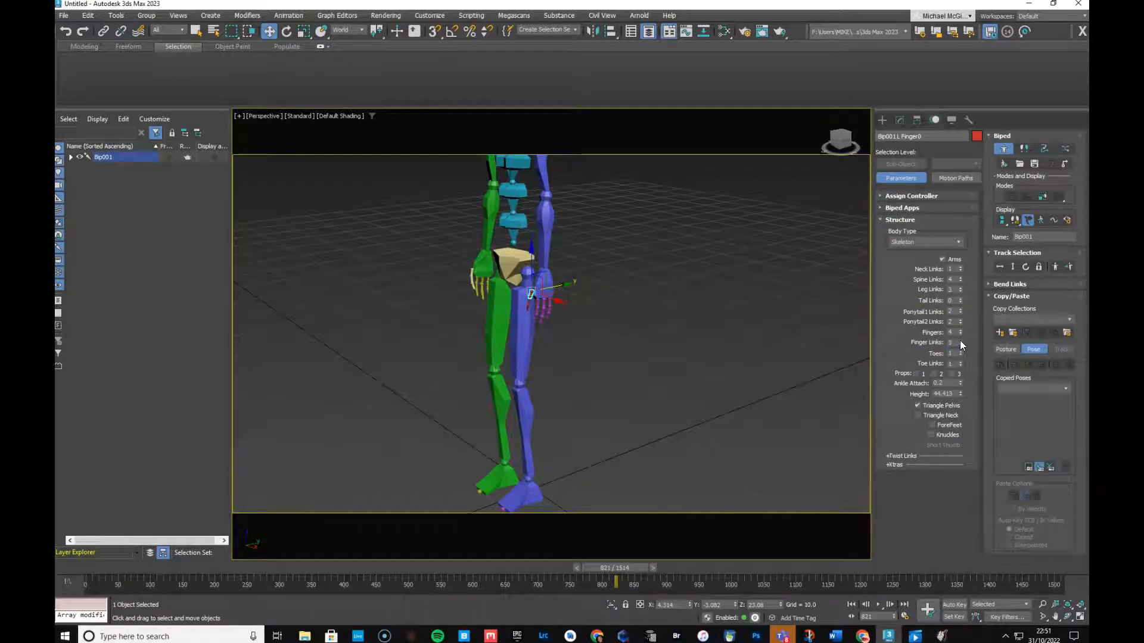
left_click(960, 341)
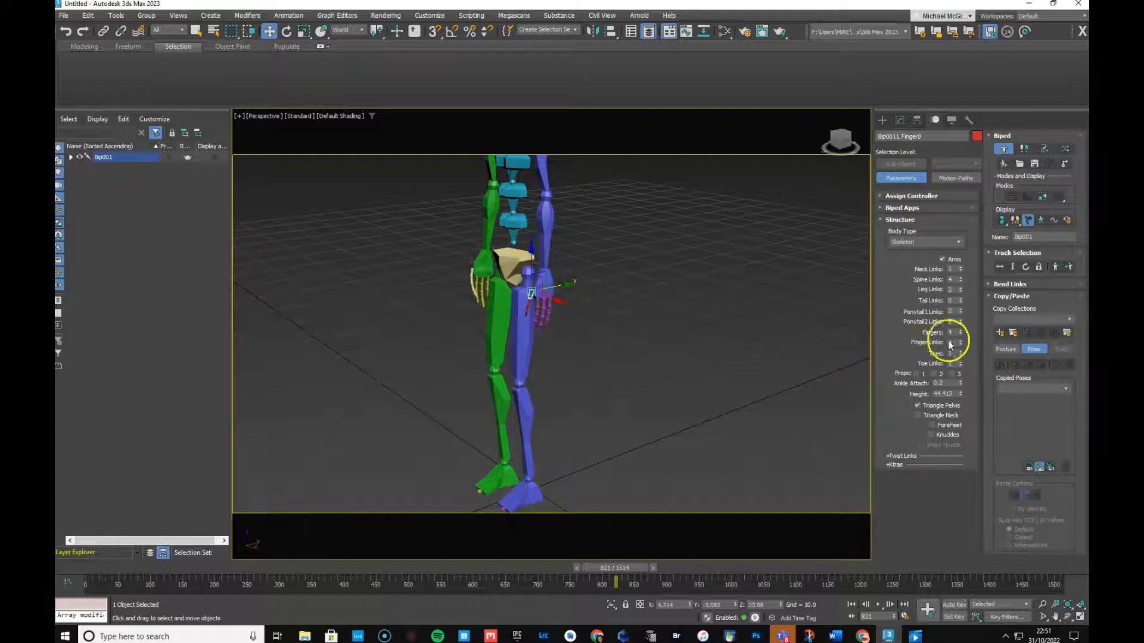
- Reduce the biped's Fingers count to 1 and its Finger Links to 1
left_click(960, 334)
left_click(960, 334)
left_click(960, 334)
left_click(960, 344)
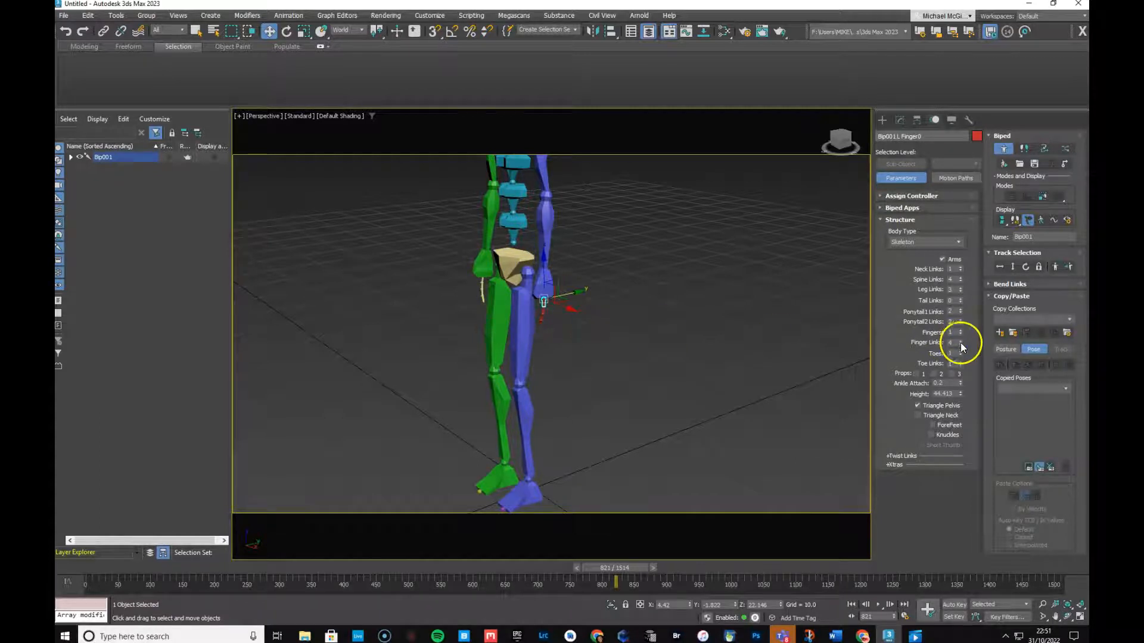
left_click(960, 344)
left_click(960, 344)
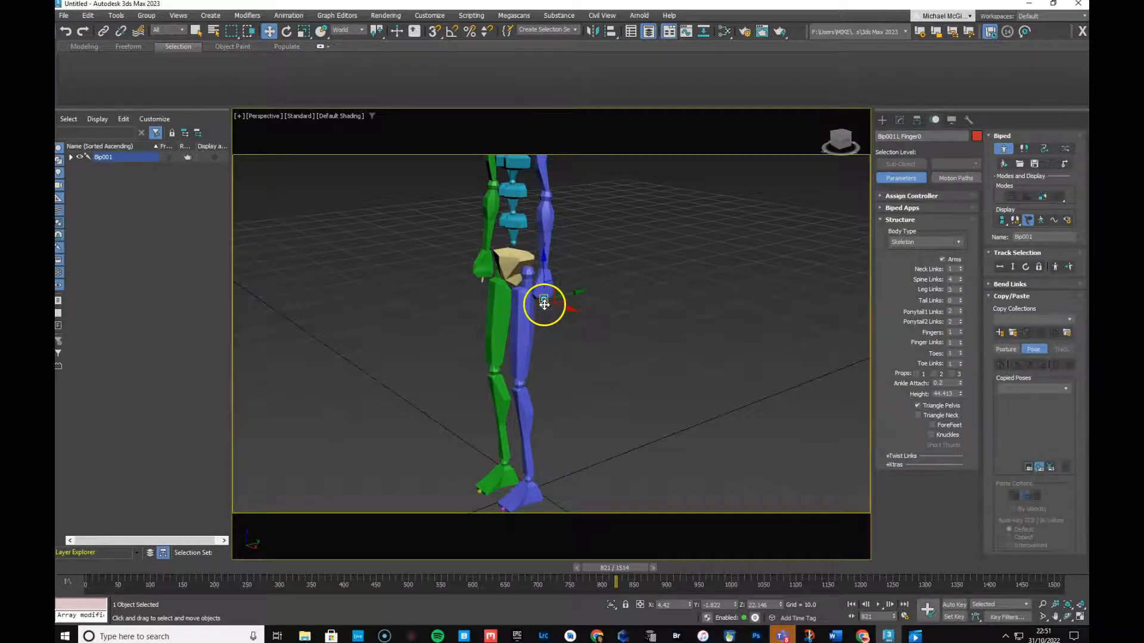
- Scale the left hand's single finger to make it longer and wider
left_click(304, 31)
left_click_drag(542, 260, 548, 113)
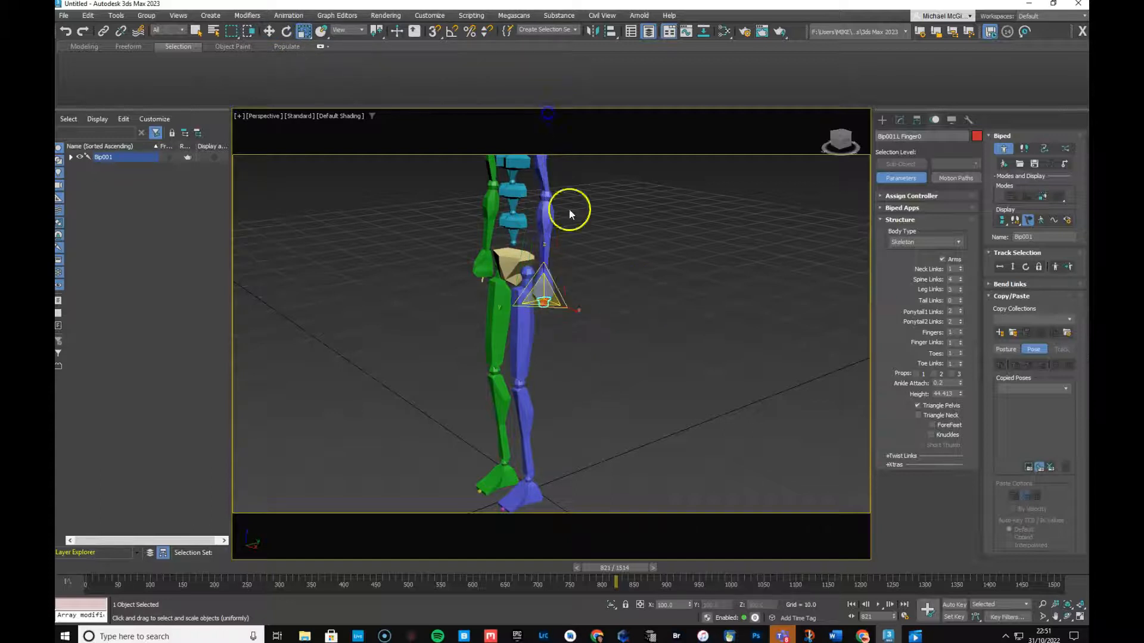
left_click_drag(567, 306, 621, 322)
left_click_drag(507, 308, 448, 315)
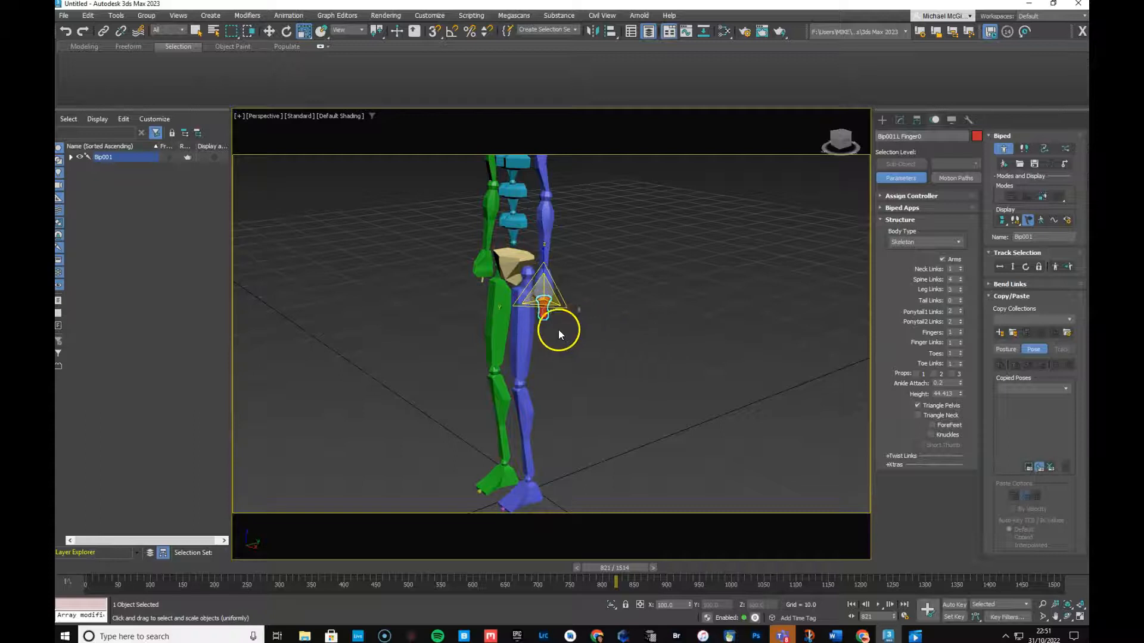
mouse_move(505, 310)
left_mouse_down()
mouse_move(474, 308)
mouse_move(529, 301)
mouse_move(501, 307)
left_mouse_up()
left_click(747, 550)
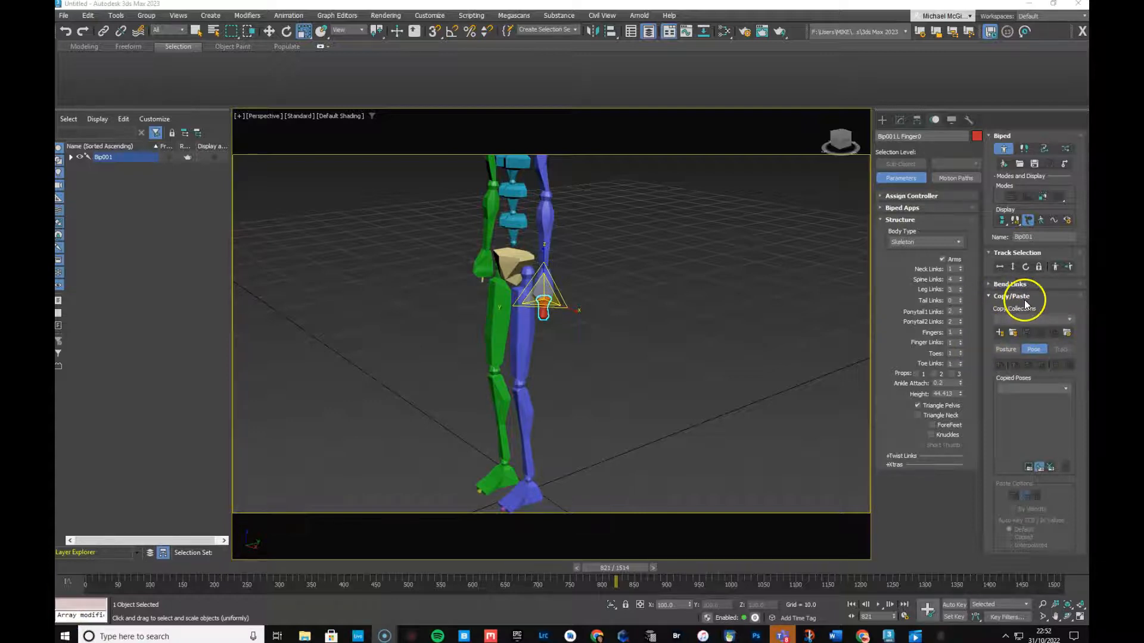
- Create a copy collection, copy the biped's pose and paste it to the opposite side
left_click(999, 334)
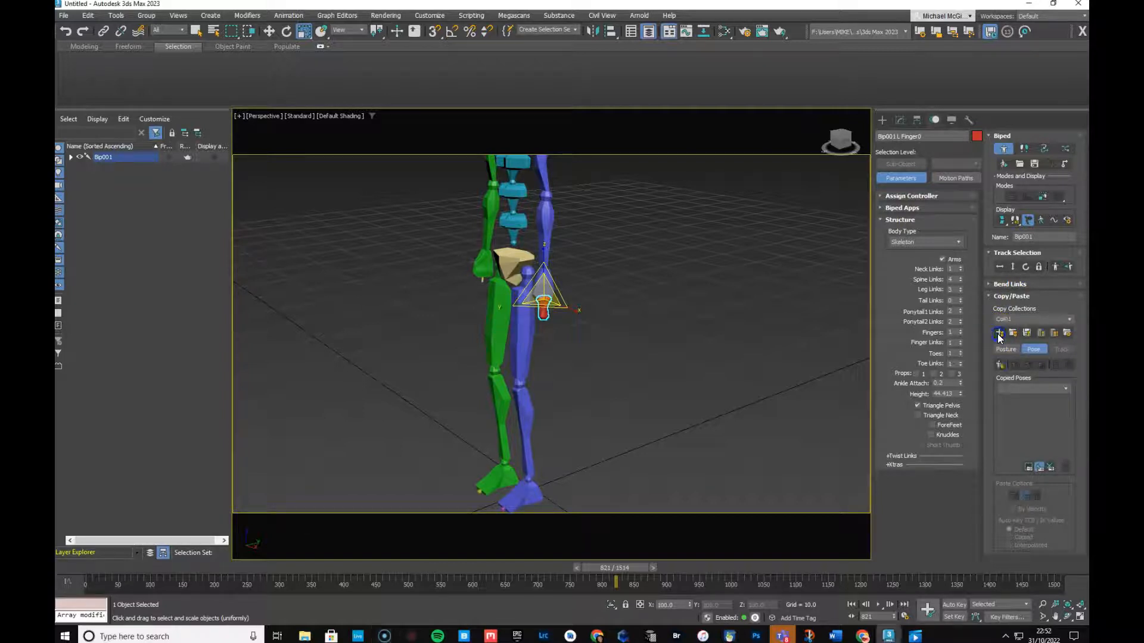
left_click(1000, 365)
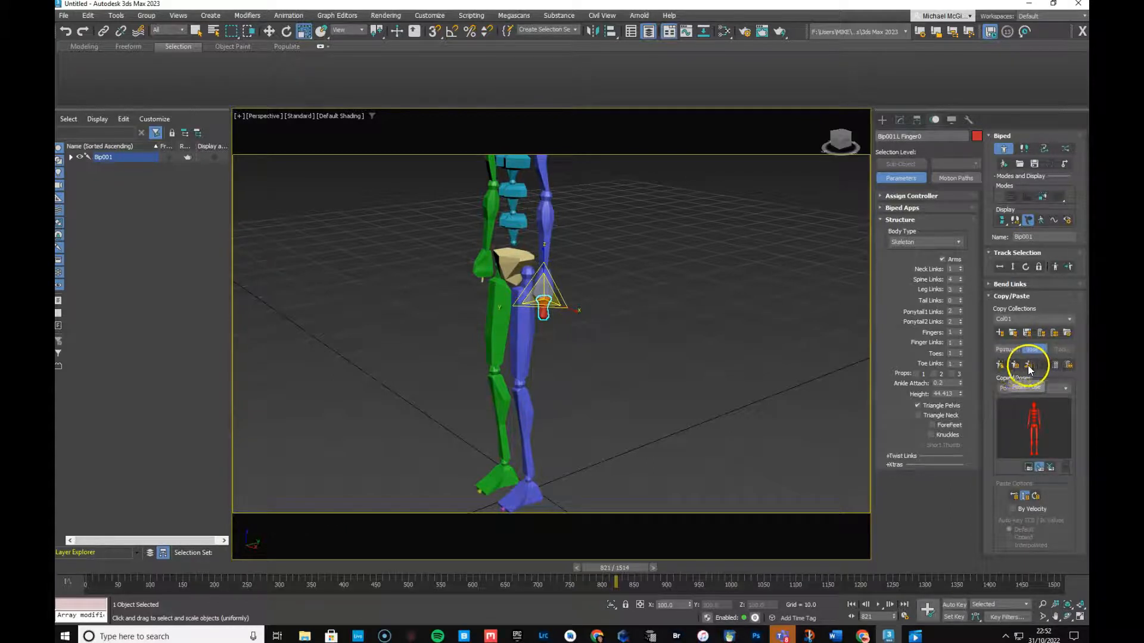
left_click(1029, 370)
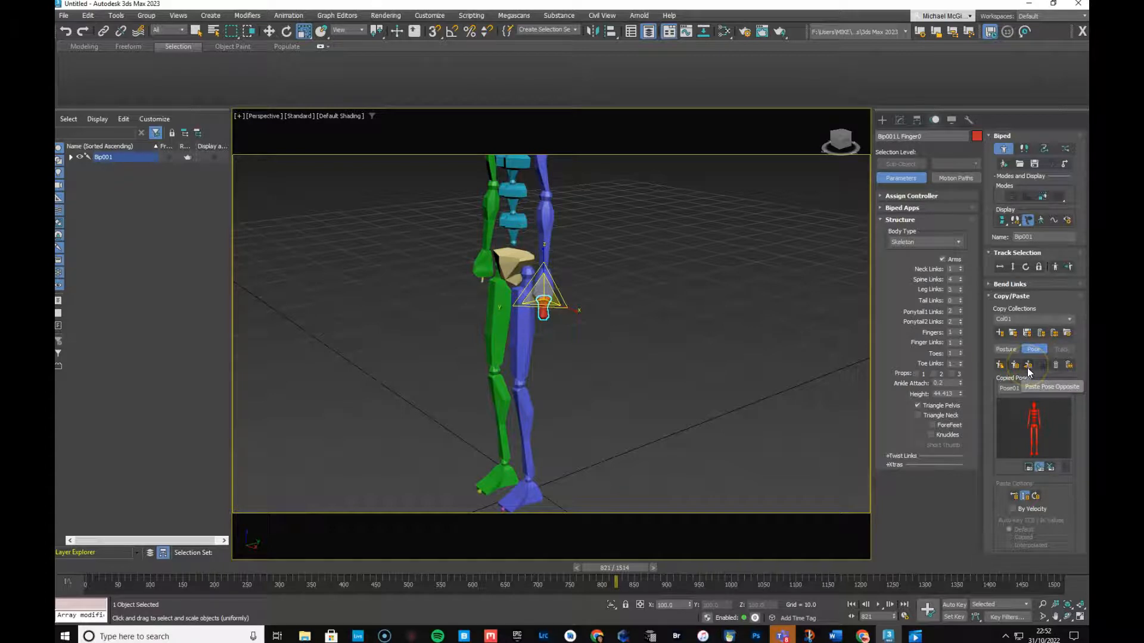
left_click(1030, 369)
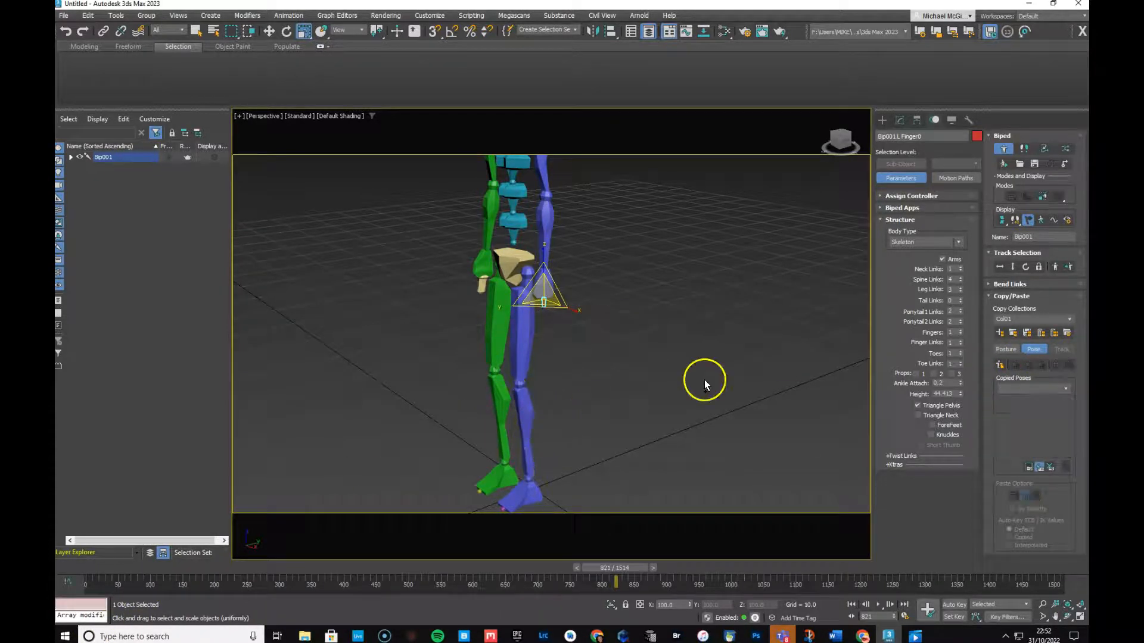
- Undo the last changes made by the opposite pose paste
left_click(705, 382)
key("ctrl+z")
key("ctrl+z")
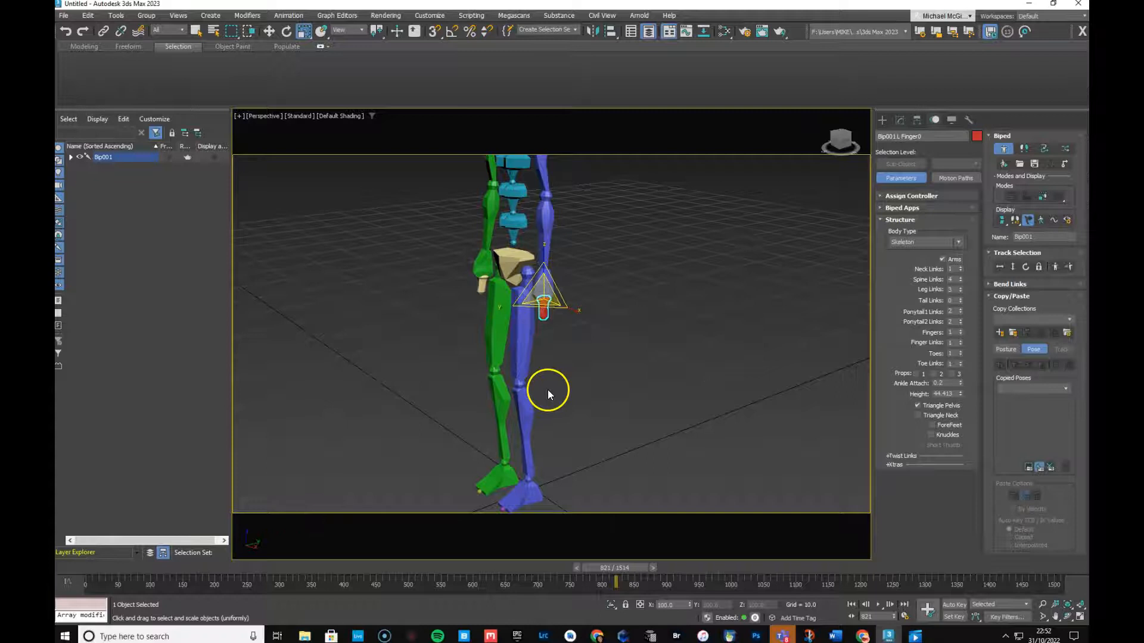
- Select the left foot's toe and scale it longer and wider to match the foot's width
middle_click_drag(577, 302, 549, 340, "alt")
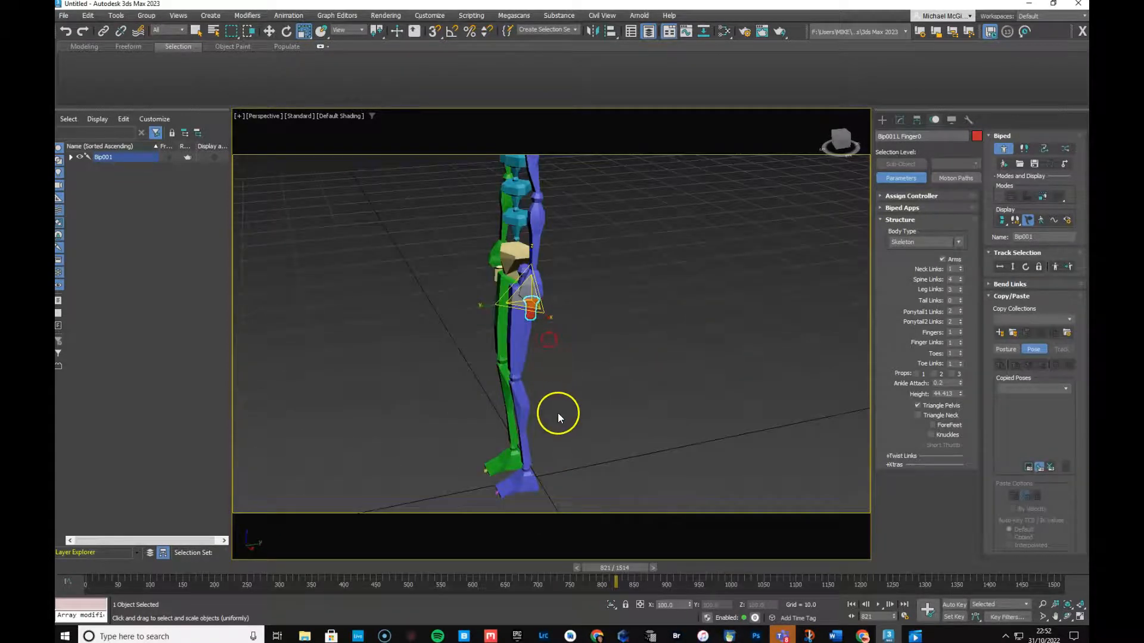
left_click(494, 468)
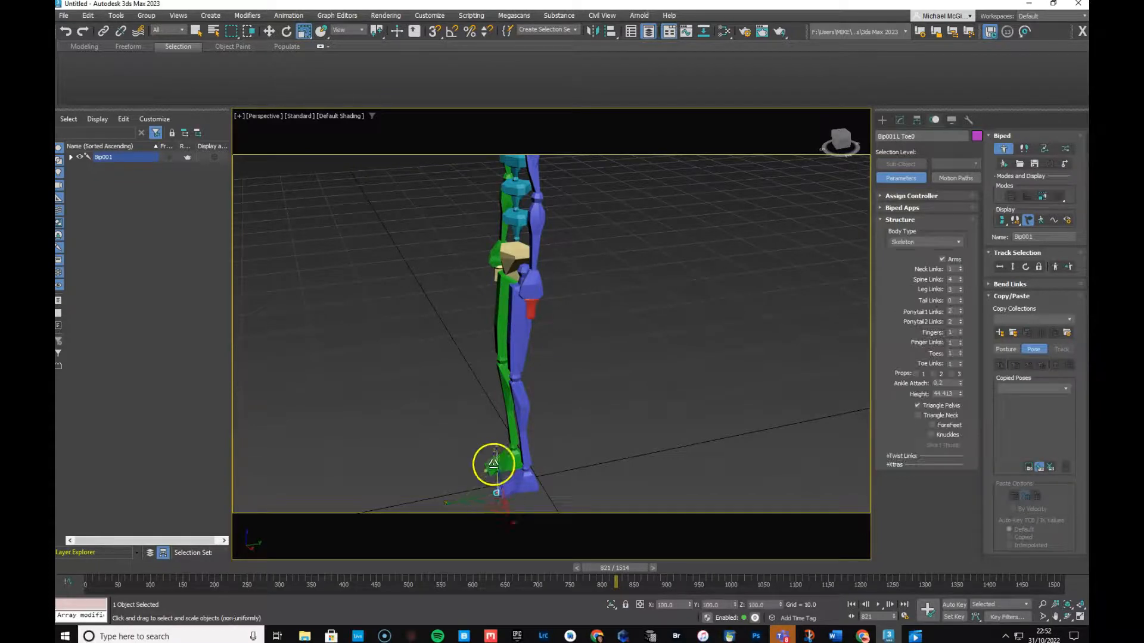
key("r")
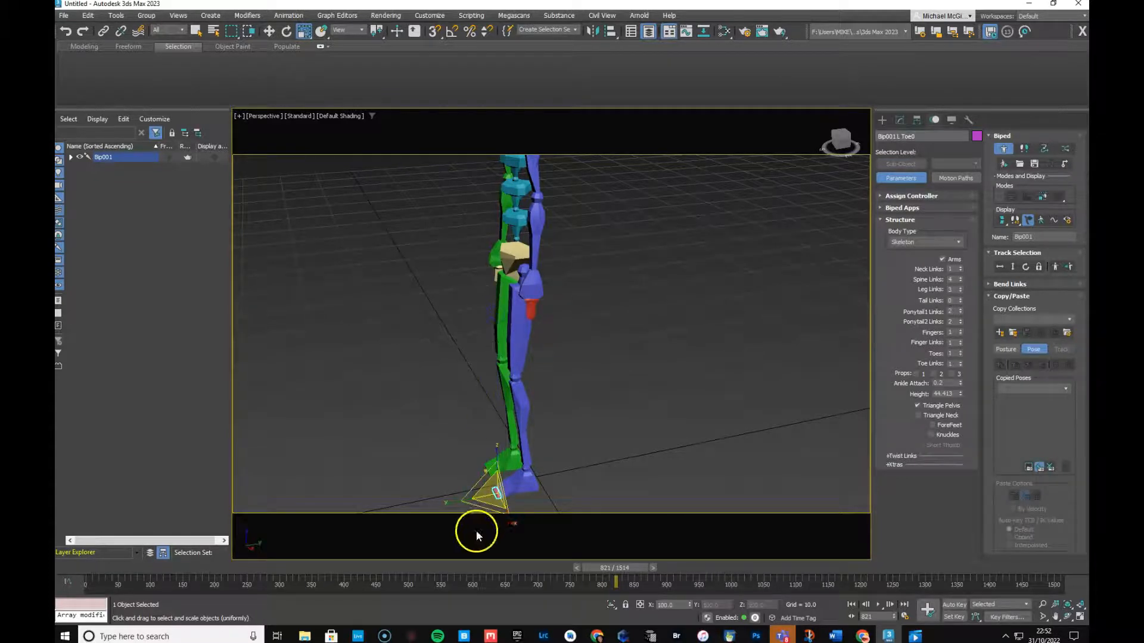
left_click_drag(457, 502, 440, 478)
left_click_drag(514, 524, 568, 8)
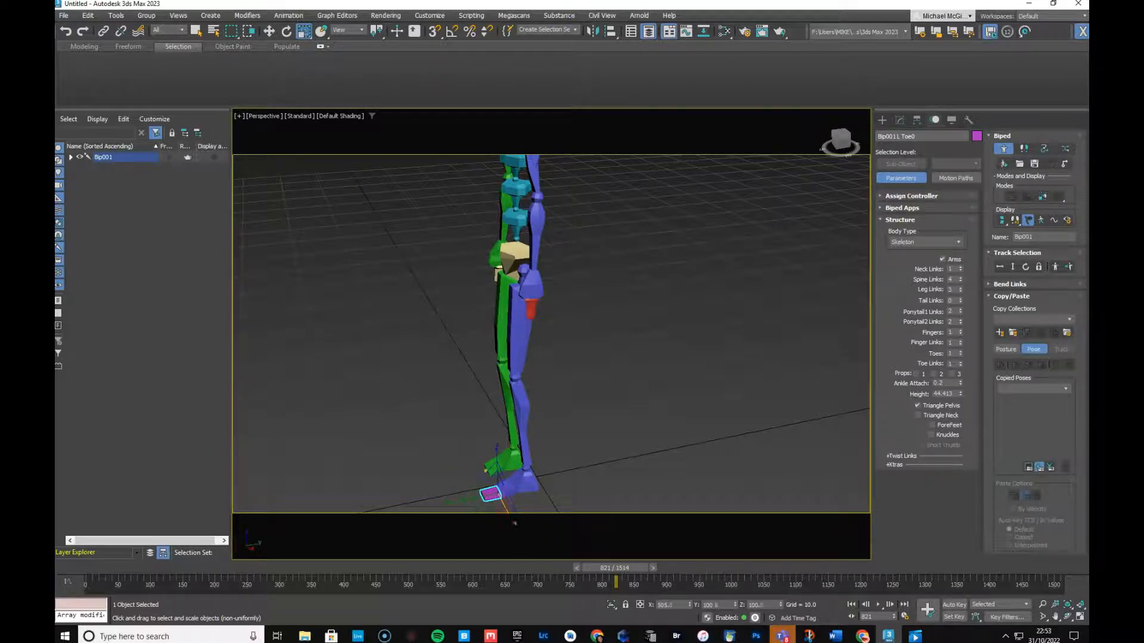
key("r")
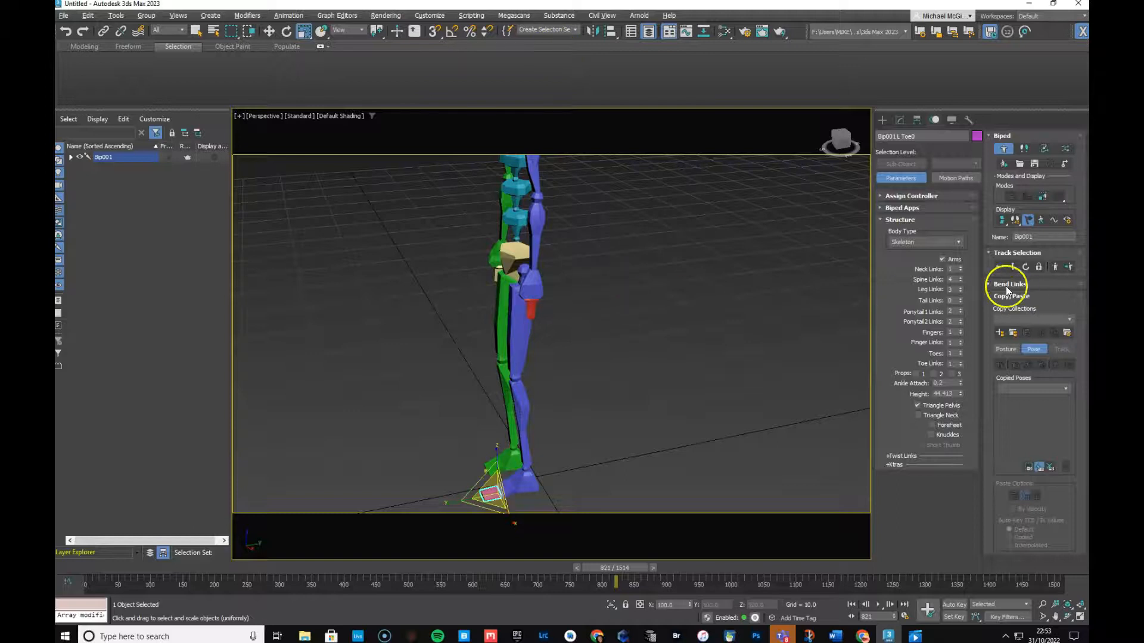
- Create a copy collection, copy the left toe's posture and paste it onto the opposite foot's toe
left_click(1000, 333)
left_click(1033, 352)
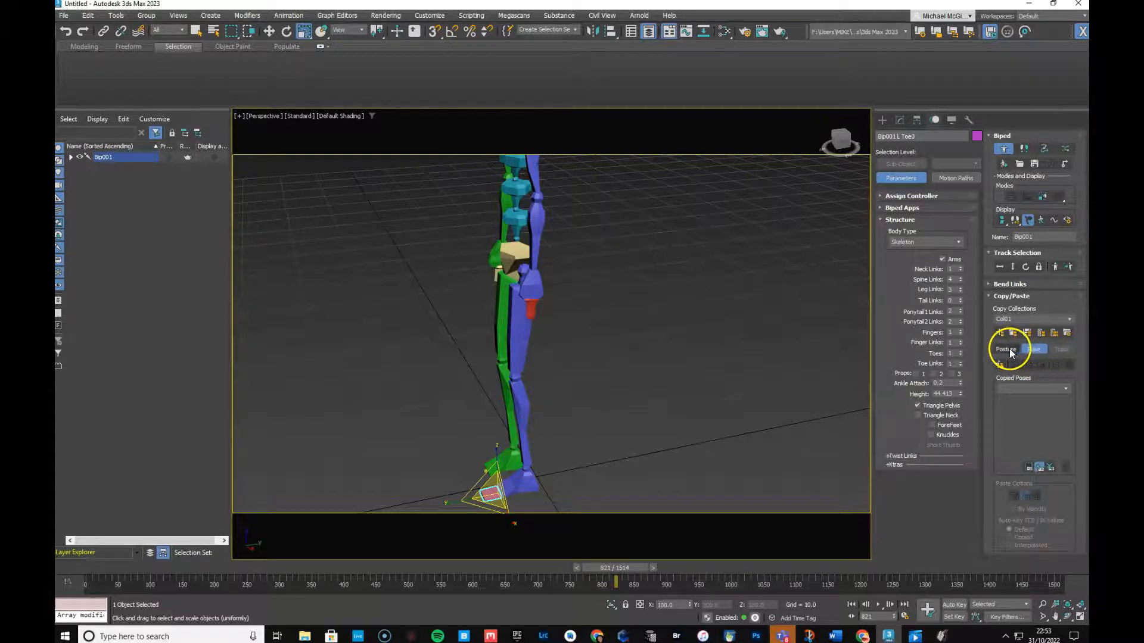
left_click(1028, 350)
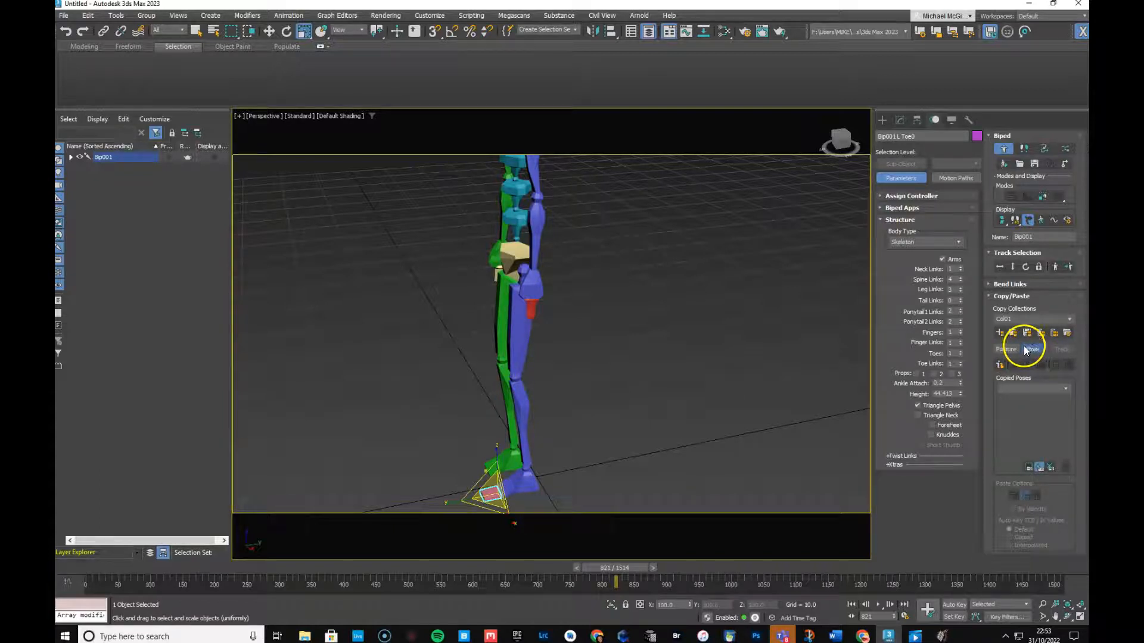
left_click(1007, 352)
left_click(1000, 366)
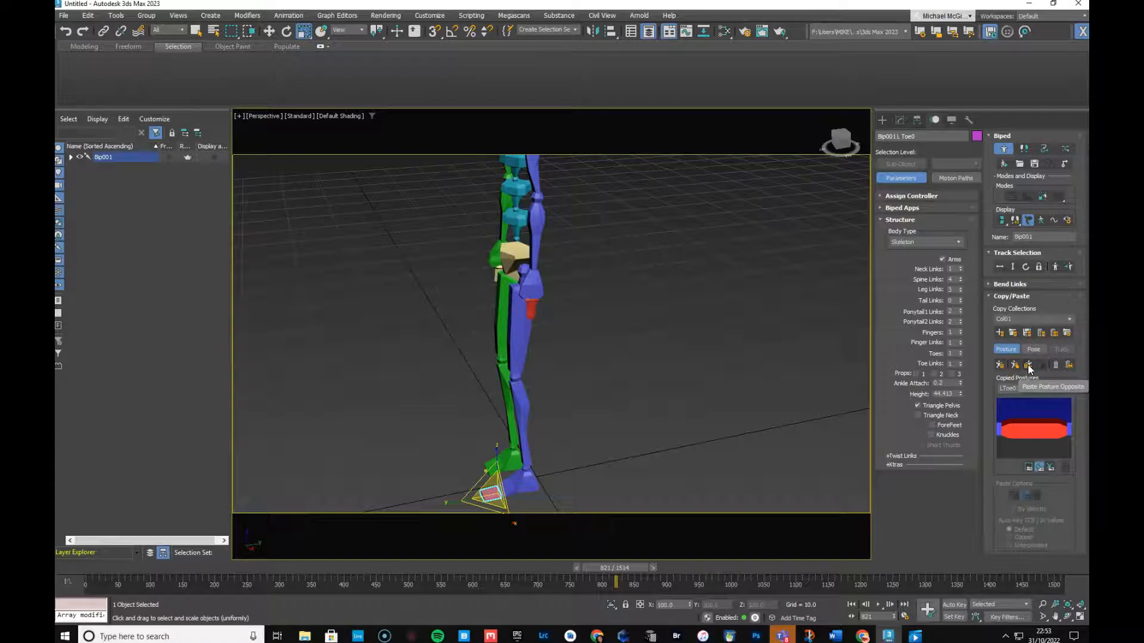
left_click(1027, 364)
left_click(619, 380)
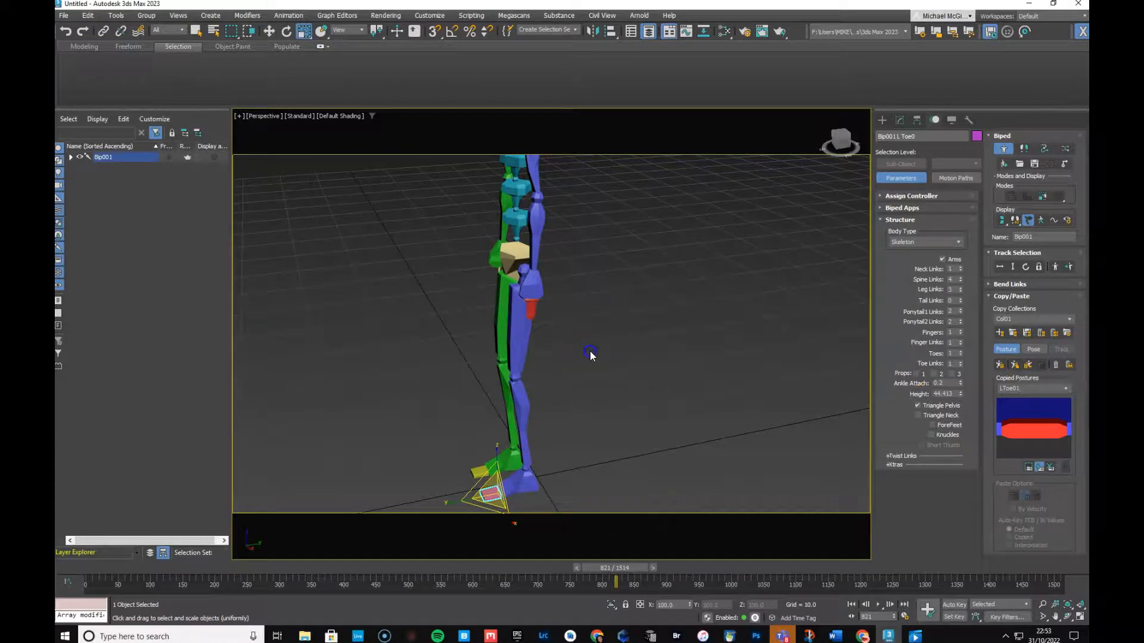
- Scale the left hand's finger into a shorter, wider block that fits the width of the hand
middle_click_drag(570, 353, 644, 344, "alt")
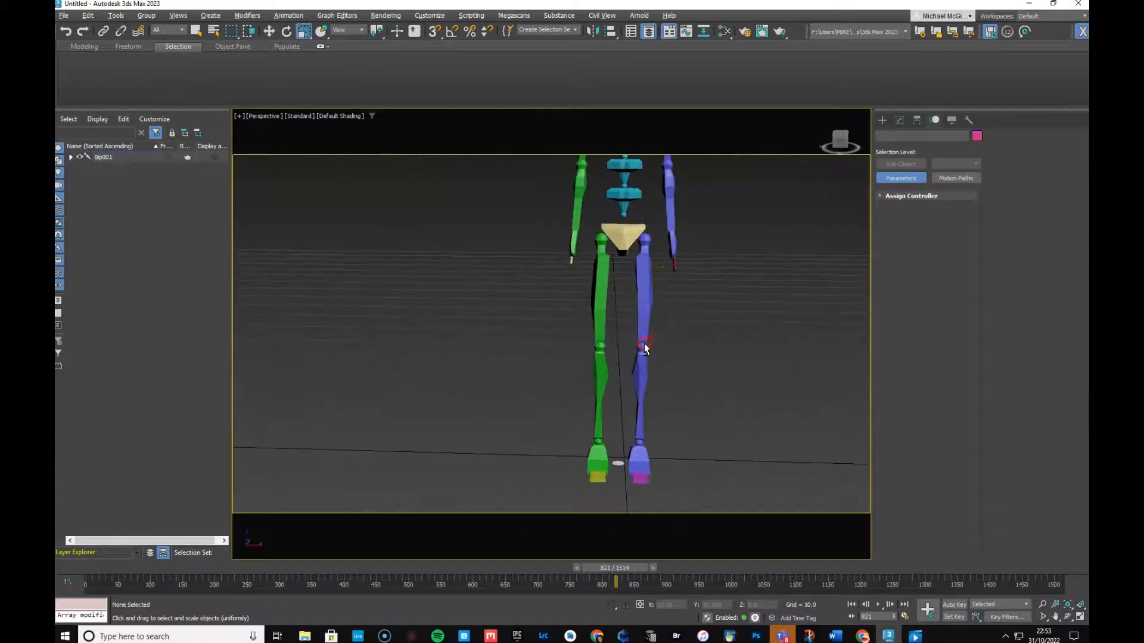
left_click(679, 266)
middle_click_drag(715, 288, 636, 323, "alt")
left_click_drag(638, 323, 651, 263)
right_click(764, 291)
left_click(721, 458)
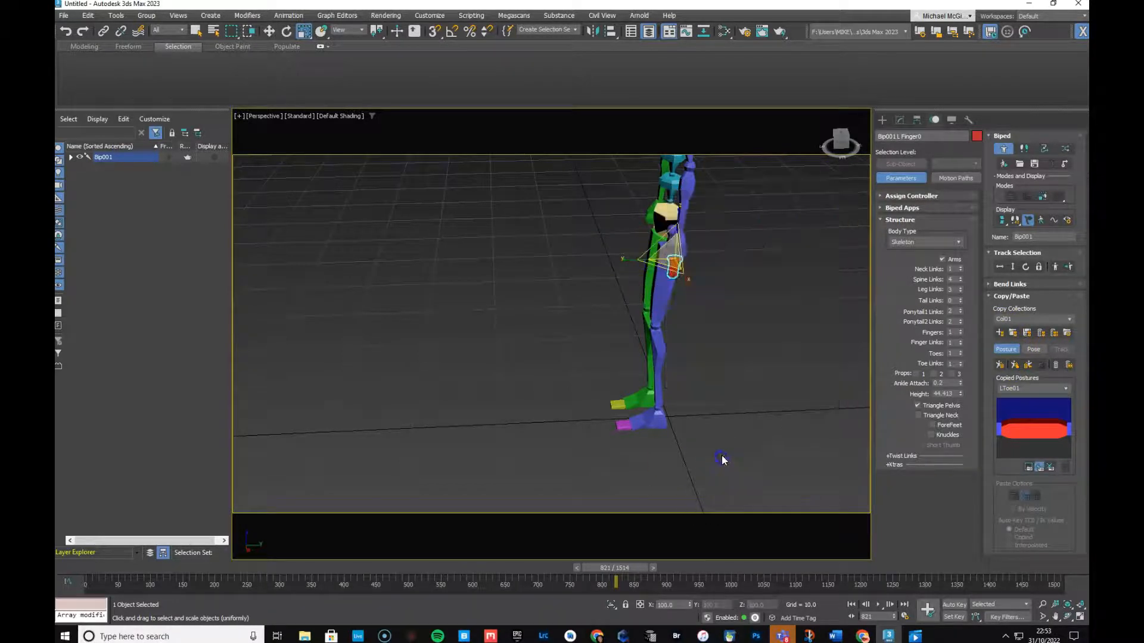
middle_click_drag(723, 360, 787, 350, "alt")
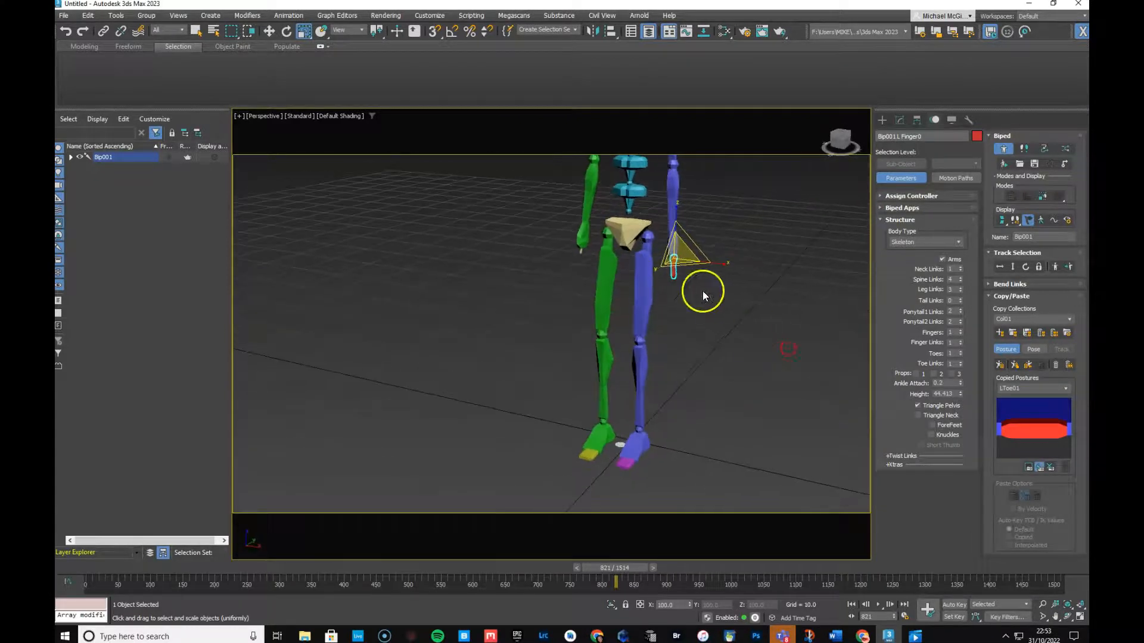
left_click_drag(659, 268, 679, 184)
middle_click_drag(721, 380, 508, 356, "alt")
middle_click_drag(567, 329, 733, 334, "alt")
mouse_move(709, 281)
left_mouse_down()
mouse_move(725, 263)
mouse_move(707, 262)
left_mouse_up()
left_click_drag(676, 225, 677, 226)
middle_click_drag(716, 349, 757, 296, "alt")
left_click_drag(707, 263, 612, 324)
middle_click_drag(739, 322, 695, 321, "alt")
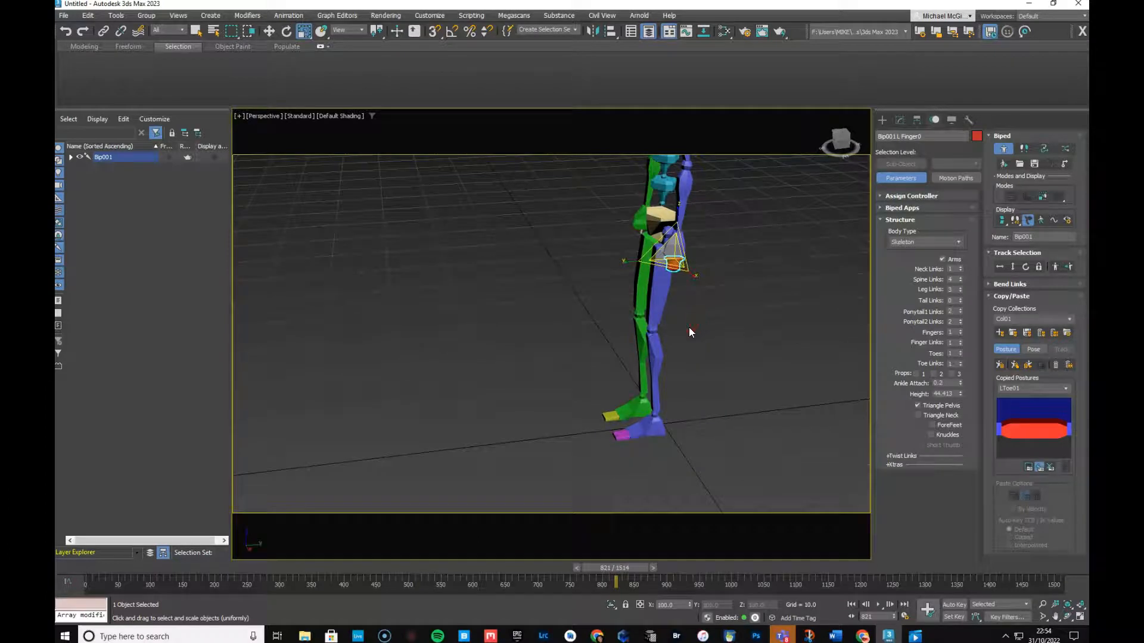
left_click_drag(677, 255, 679, 228)
- Copy the left finger's posture and paste it onto the opposite hand
left_click(1000, 366)
left_click(1027, 366)
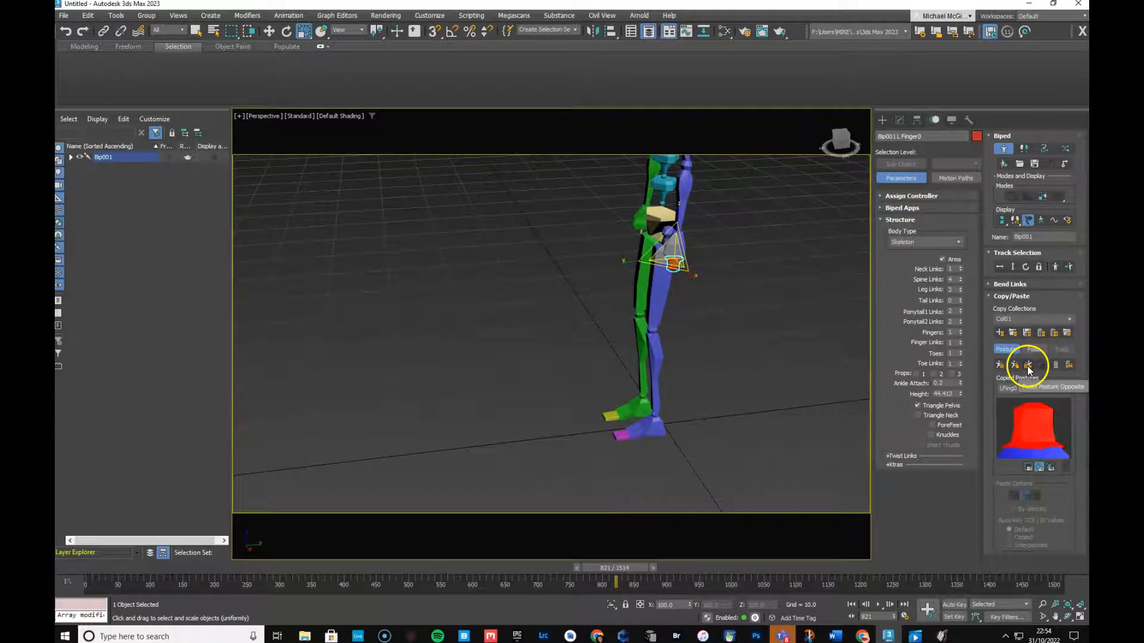
- Paste the copied left finger posture onto the right hand's finger
left_click(1028, 367)
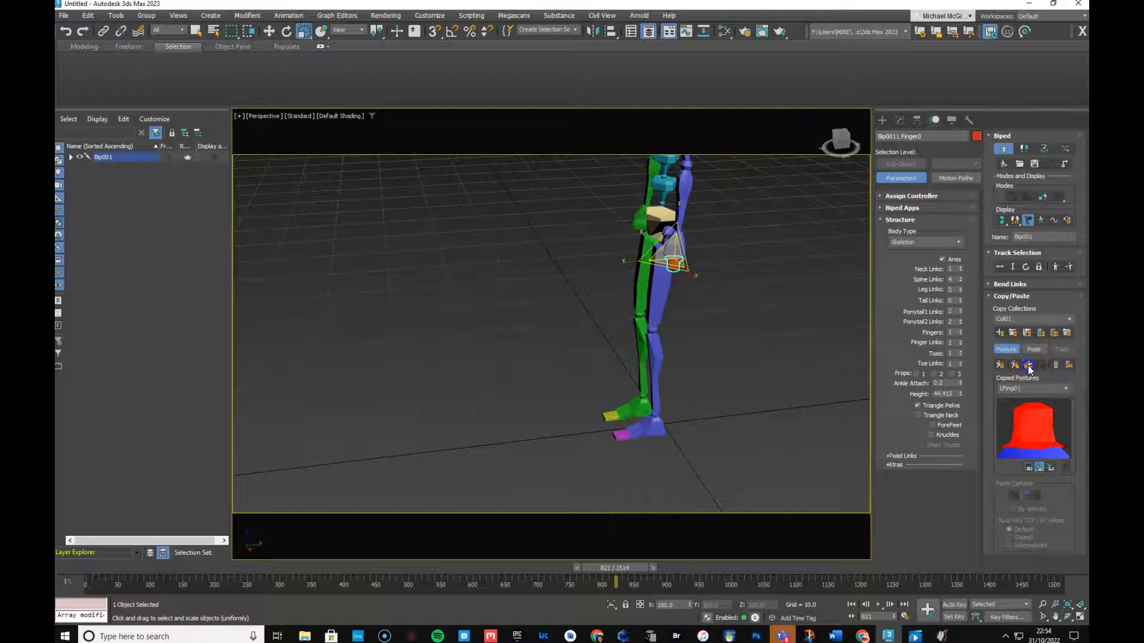
middle_click_drag(738, 342, 744, 240, "alt")
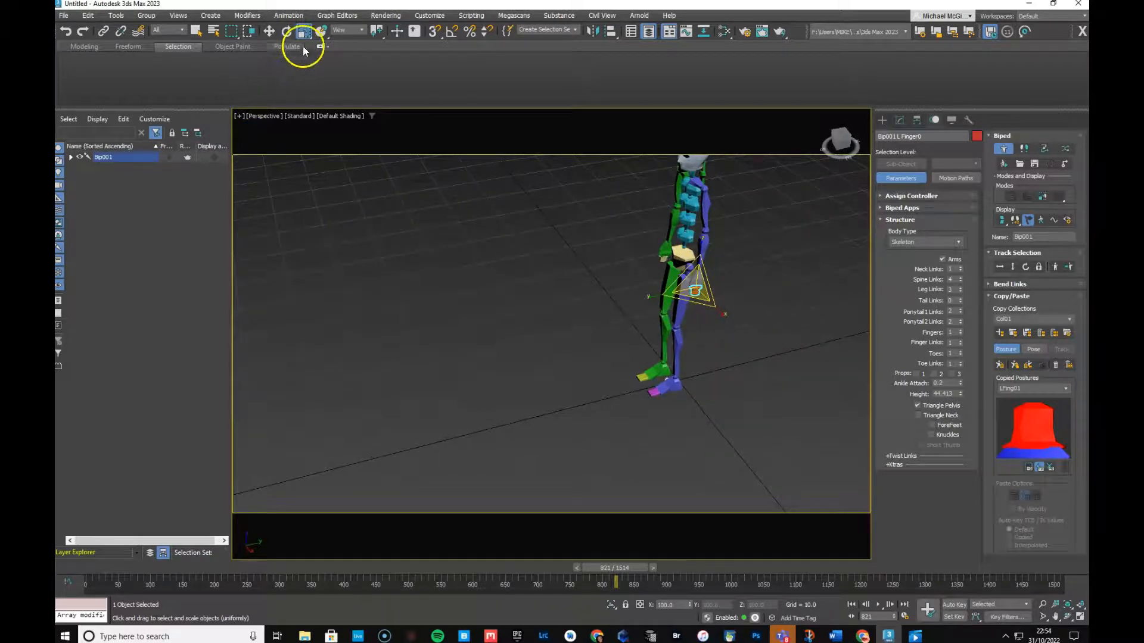
- Switch to the Move tool, select the biped's pelvis and frame it in the viewport
left_click(269, 30)
mouse_move(767, 226)
middle_mouse_down("alt")
mouse_move(753, 250)
mouse_move(756, 240)
middle_mouse_up("alt")
left_click(681, 244)
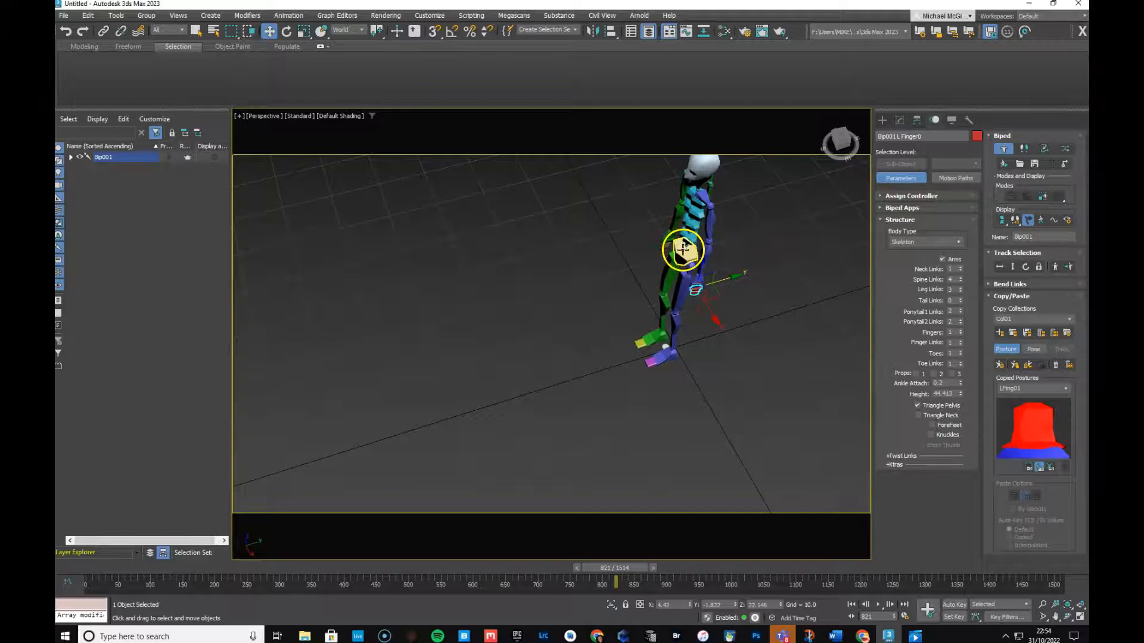
key("z")
scroll(670, 295, "down", 8)
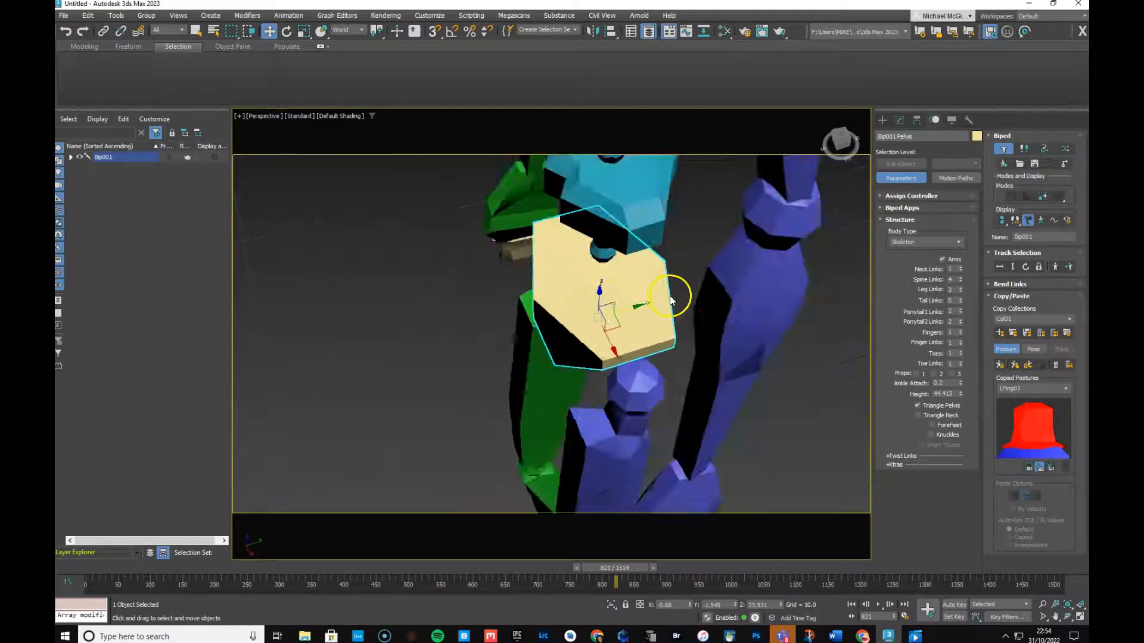
- Set the biped's Ponytail1 links to 0 and its Ponytail2 links to 2
middle_click_drag(669, 296, 739, 237, "alt")
scroll(734, 259, "up", 6)
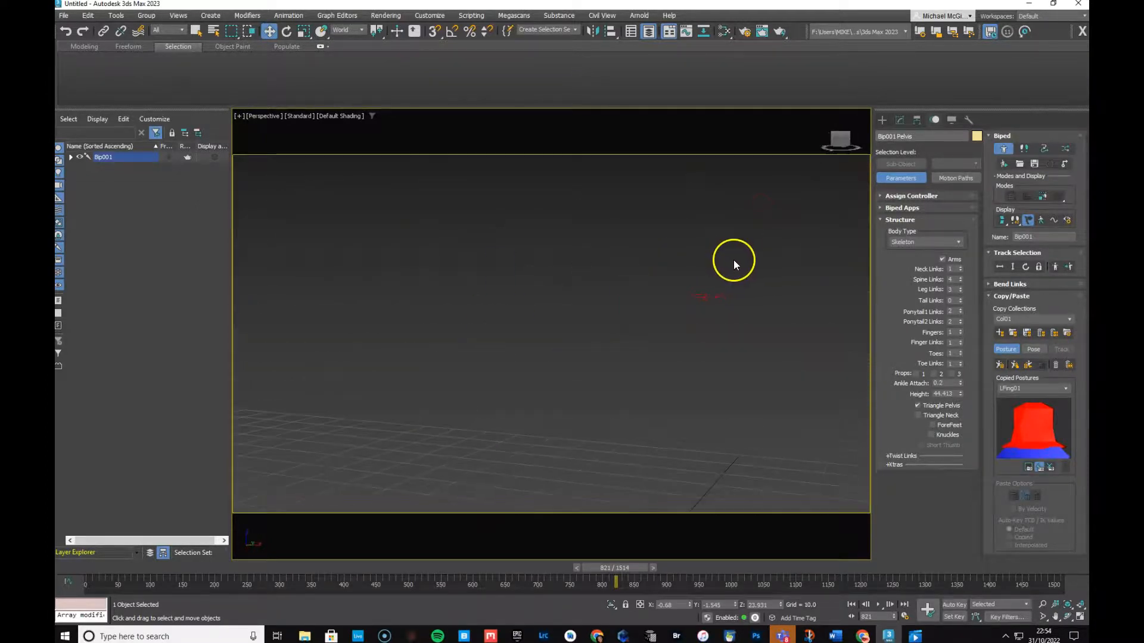
middle_click_drag(642, 352, 538, 423, "alt")
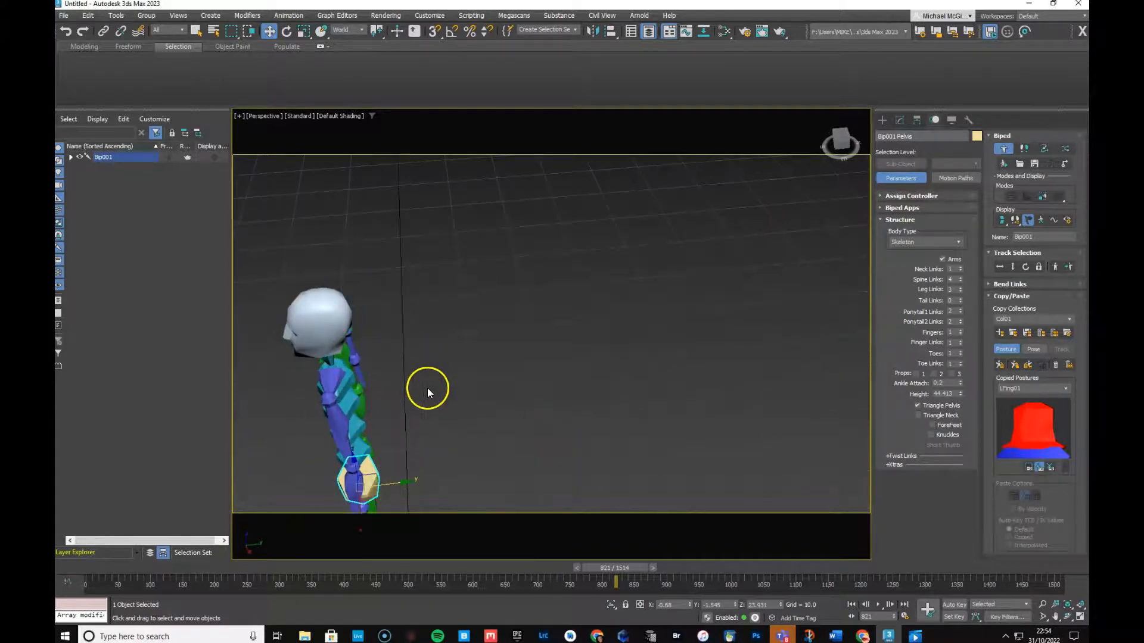
middle_click_drag(437, 407, 476, 367, "alt")
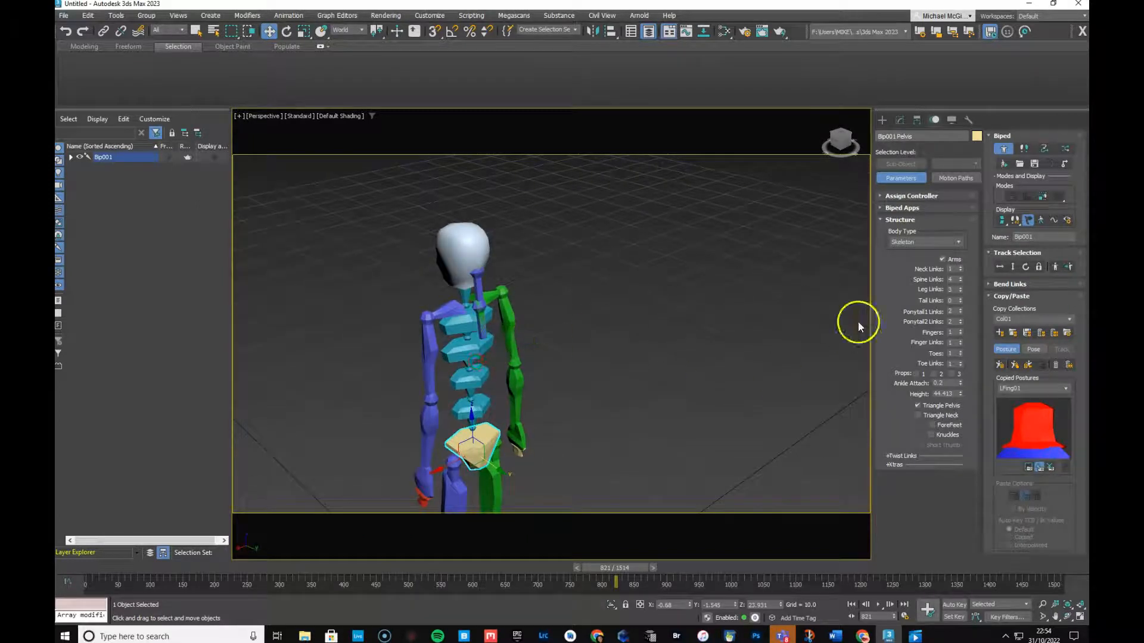
left_click(960, 313)
left_click(961, 312)
left_click(960, 324)
left_click(960, 323)
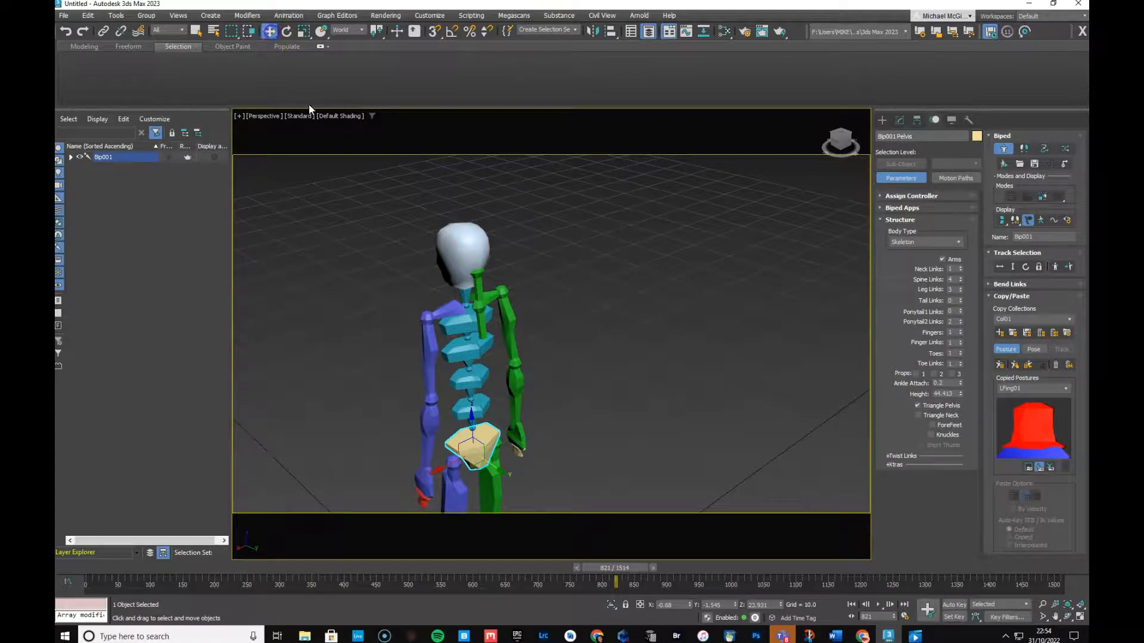
- Move the base link of Ponytail2 sideways along the head and rotate it so the ponytail points outward
left_click(477, 282)
left_click_drag(447, 280, 421, 289)
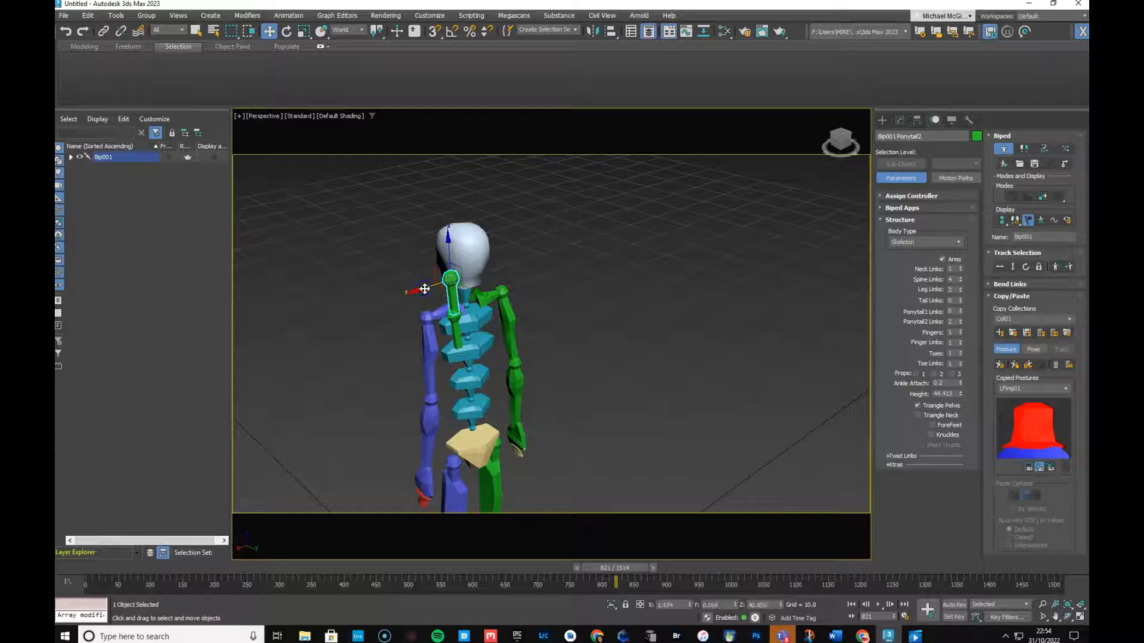
key("e")
left_click_drag(421, 257, 483, 167)
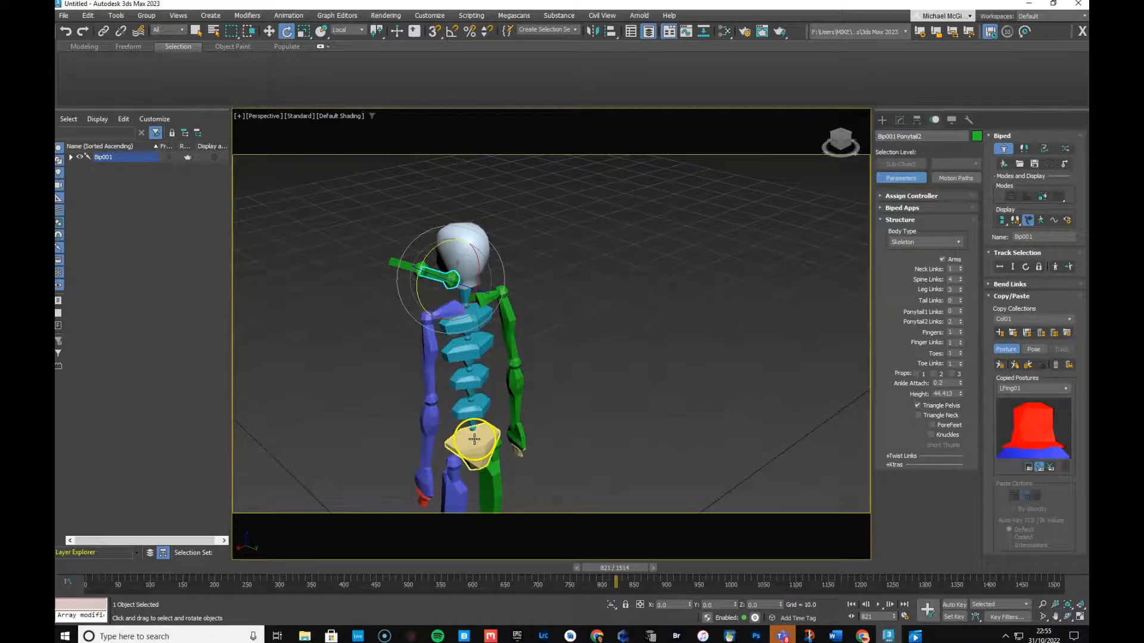
- Reposition Ponytail2 on the upper side of the head so it sticks out like an ear or antenna
middle_click_drag(445, 395, 581, 365)
key("w")
mouse_move(498, 296)
left_mouse_down()
mouse_move(493, 280)
mouse_move(480, 309)
left_mouse_up()
middle_click_drag(480, 309, 404, 334, "alt")
left_click_drag(470, 252, 468, 217)
left_click_drag(498, 254, 480, 252)
middle_click_drag(469, 272, 577, 272, "alt")
left_click_drag(429, 214, 432, 221)
middle_click_drag(465, 267, 546, 282, "alt")
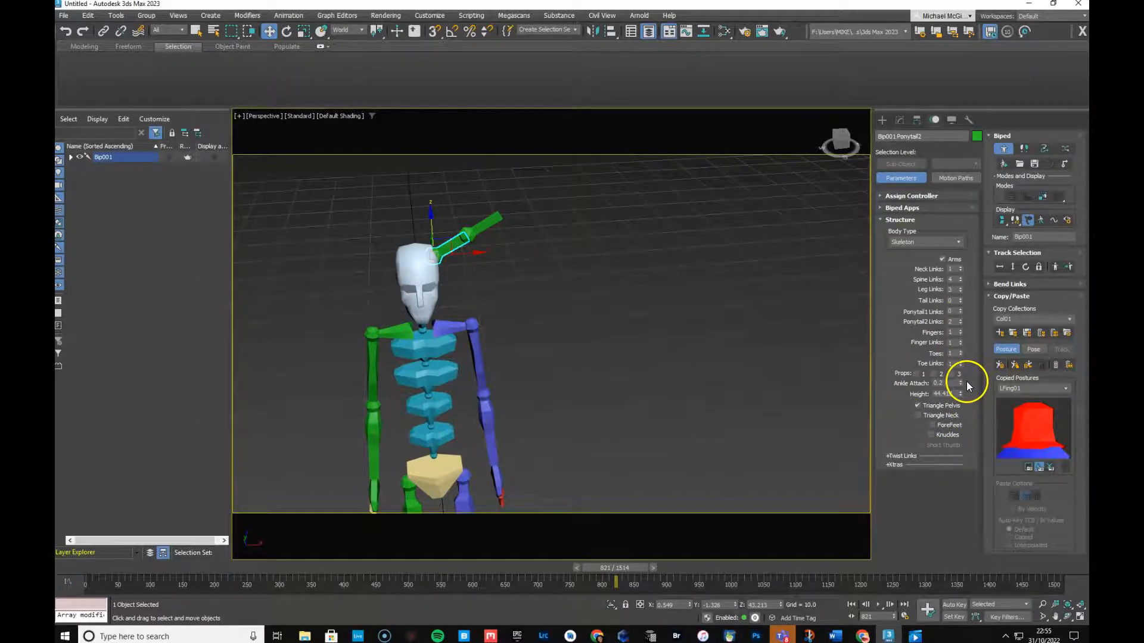
- Set the Ponytail1 links to 2, copy Ponytail2's posture and paste it onto the opposite side of the head
left_click(960, 311)
left_click(636, 320)
left_click(450, 266)
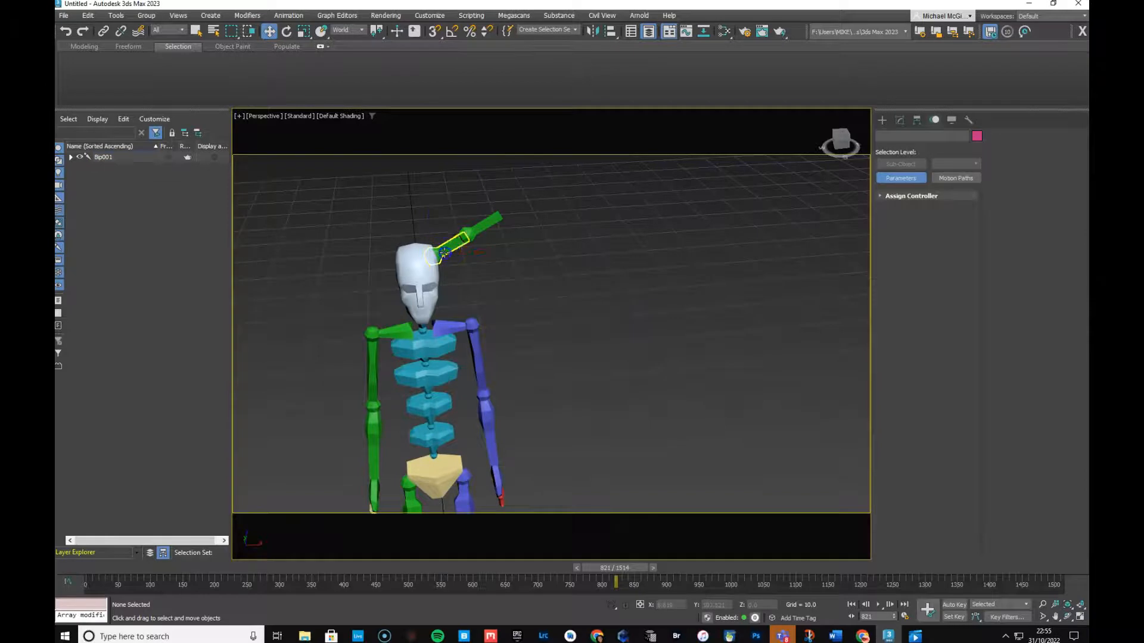
left_click(996, 366)
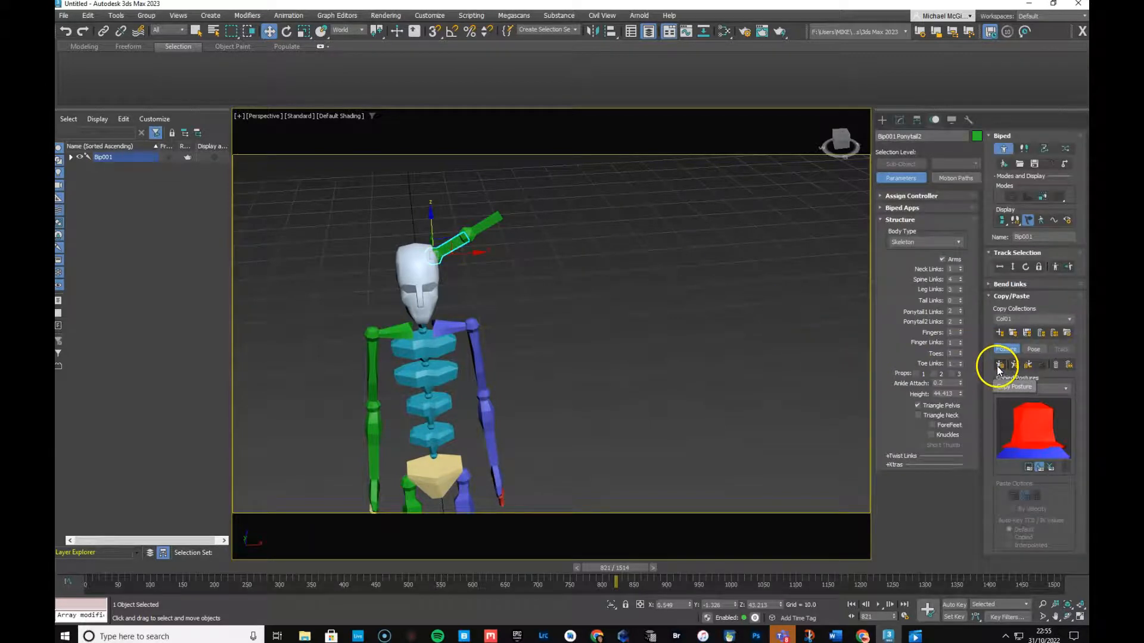
left_click(1029, 366)
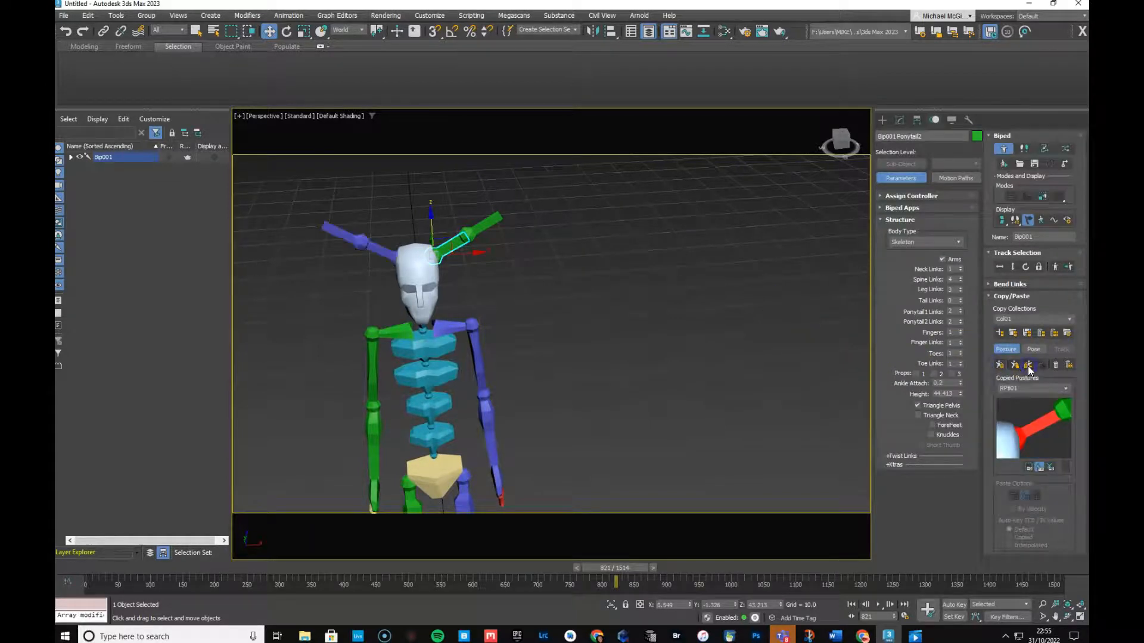
- Select the biped's head, open its modifier stack and examine the whole figure
mouse_move(603, 327)
middle_mouse_down("alt")
mouse_move(653, 327)
mouse_move(381, 337)
mouse_move(513, 316)
mouse_move(699, 310)
mouse_move(635, 345)
mouse_move(620, 329)
middle_mouse_up("alt")
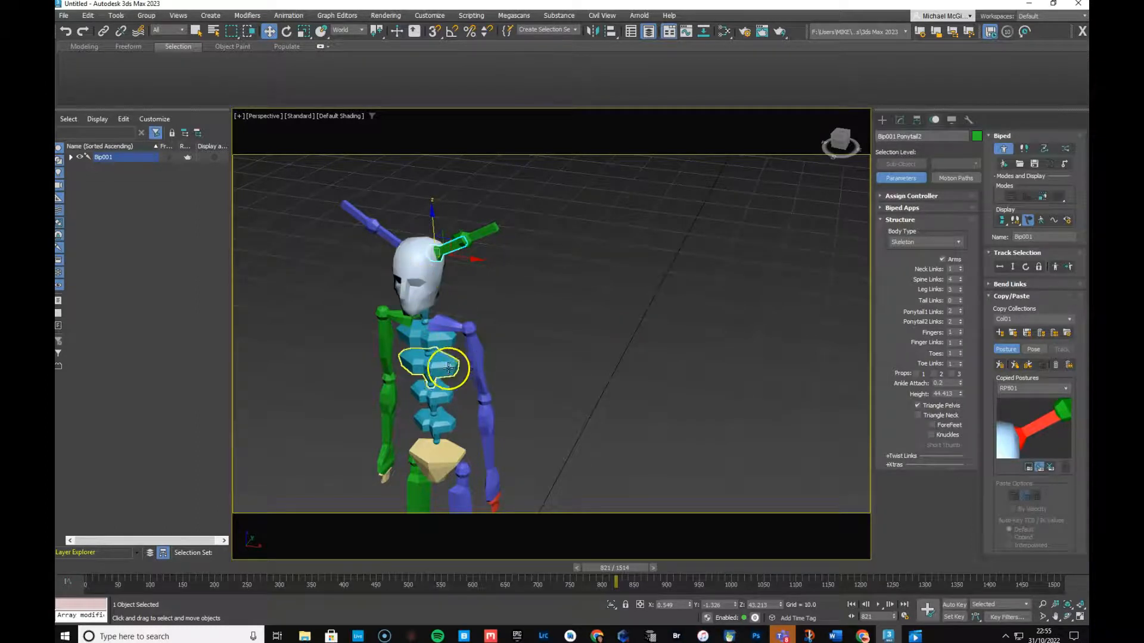
left_click(424, 280)
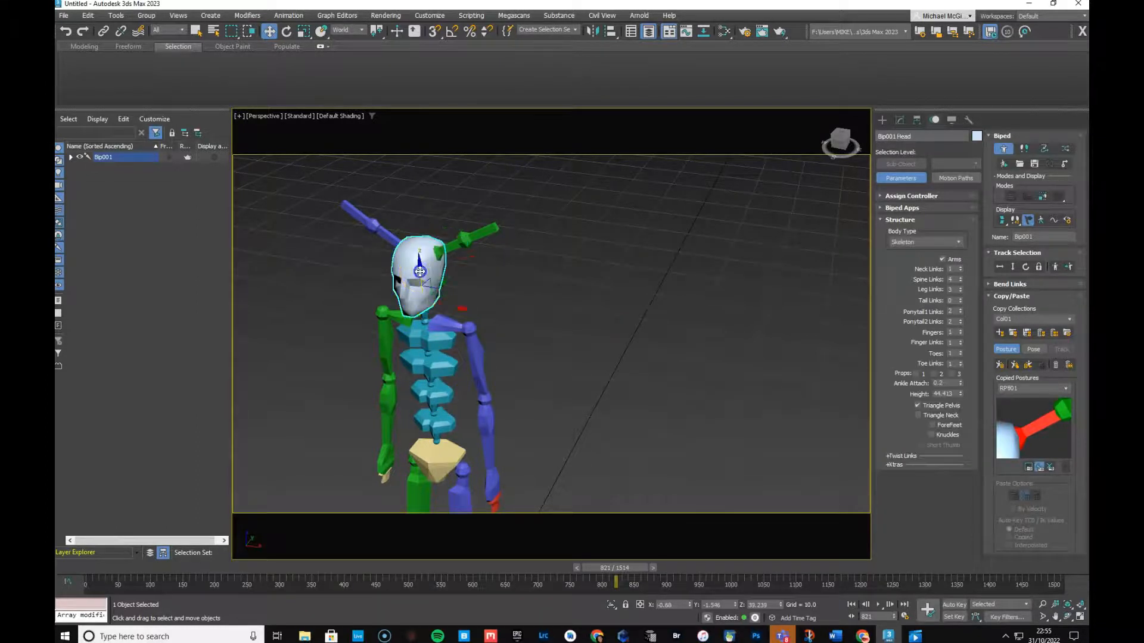
left_click(900, 121)
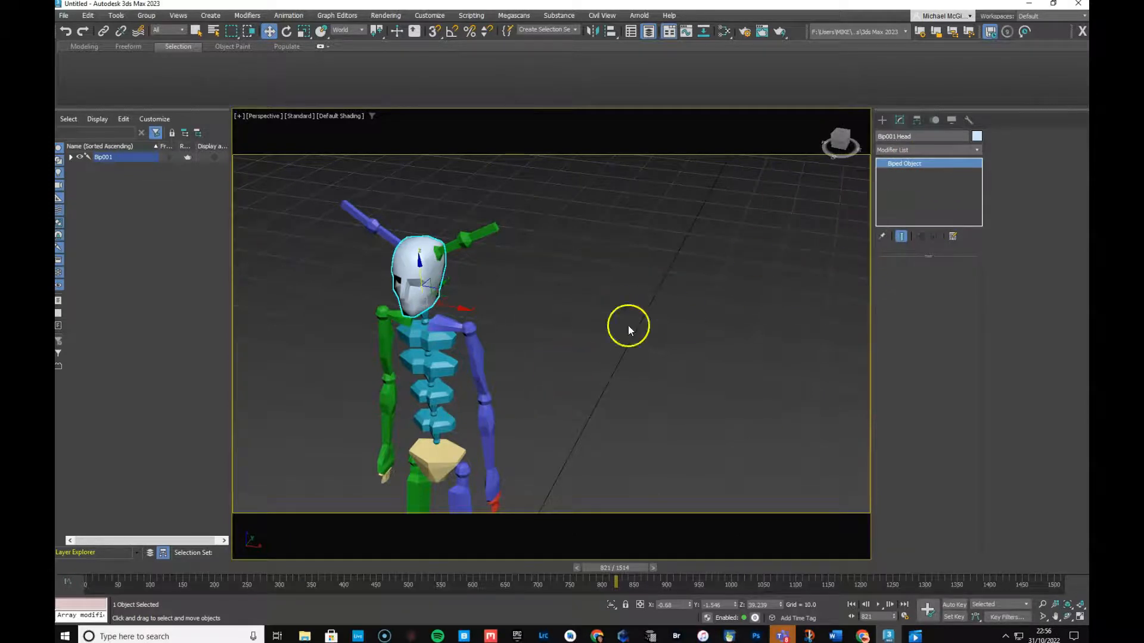
scroll(527, 390, "down", 6)
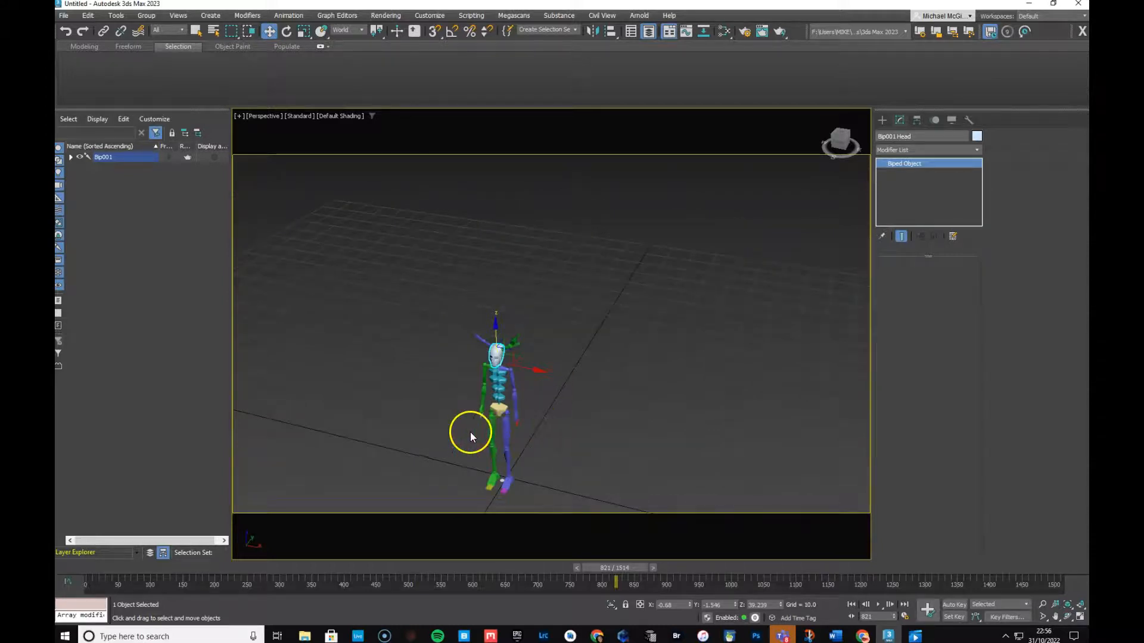
scroll(471, 431, "up", 5)
scroll(471, 432, "up", 3)
scroll(572, 396, "down", 3)
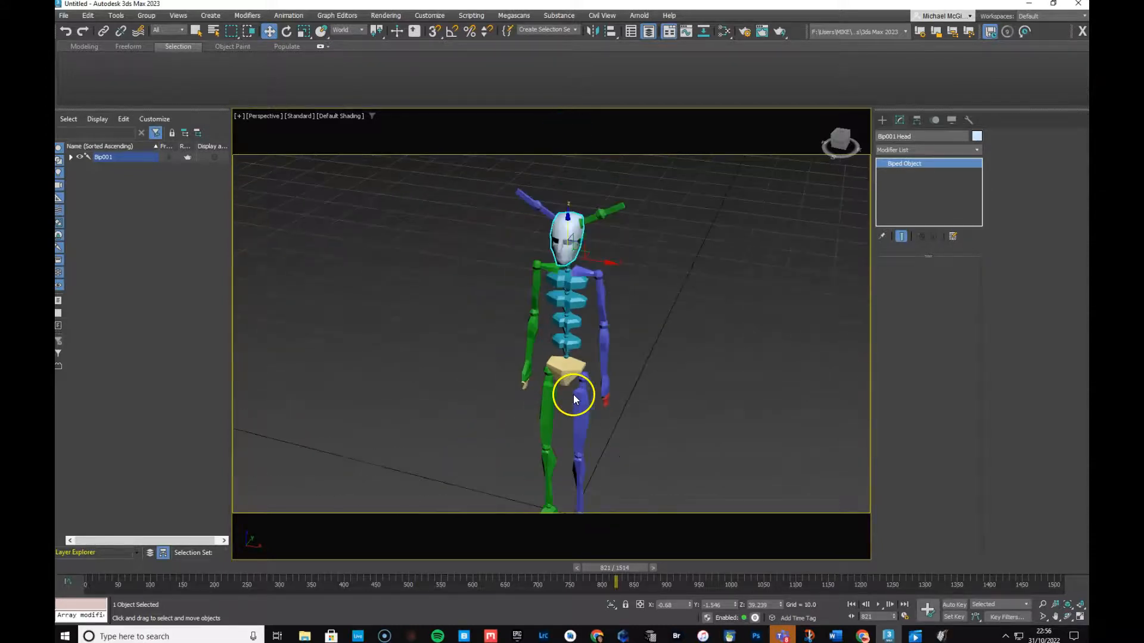
- Select the lowest spine link, rotate it to tilt the upper body and swing it back toward upright
left_click(694, 376)
left_click(573, 341)
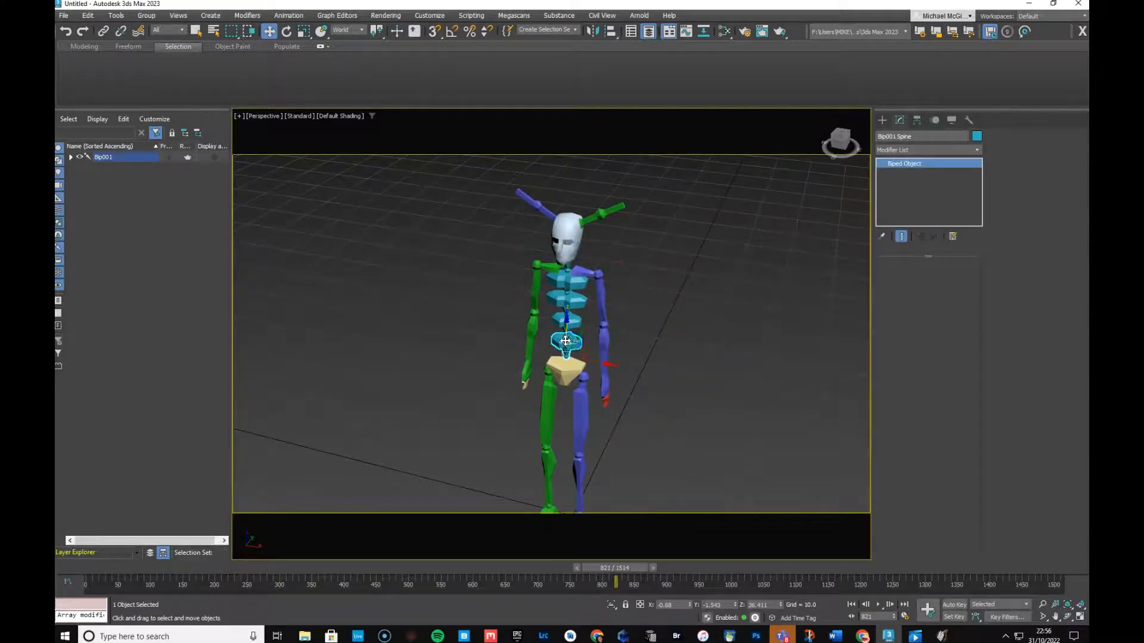
key("e")
left_click_drag(566, 341, 539, 357)
middle_click_drag(671, 364, 543, 354, "alt")
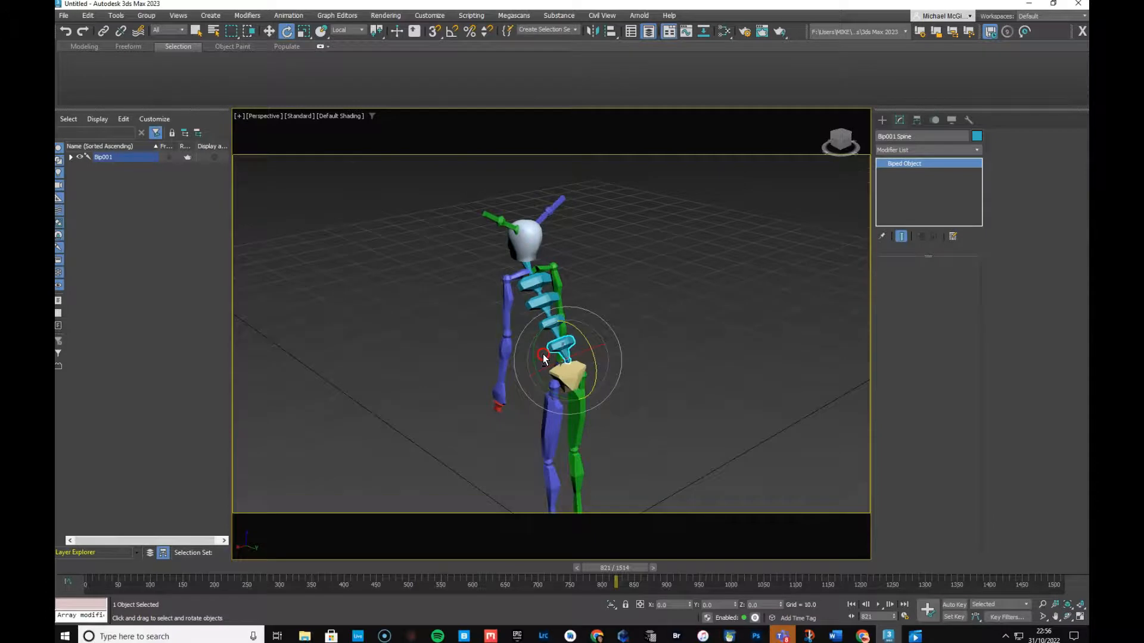
left_click_drag(585, 332, 602, 311)
- Select the second spine link and step the selection along the hierarchy to the neck and back
left_click(577, 321)
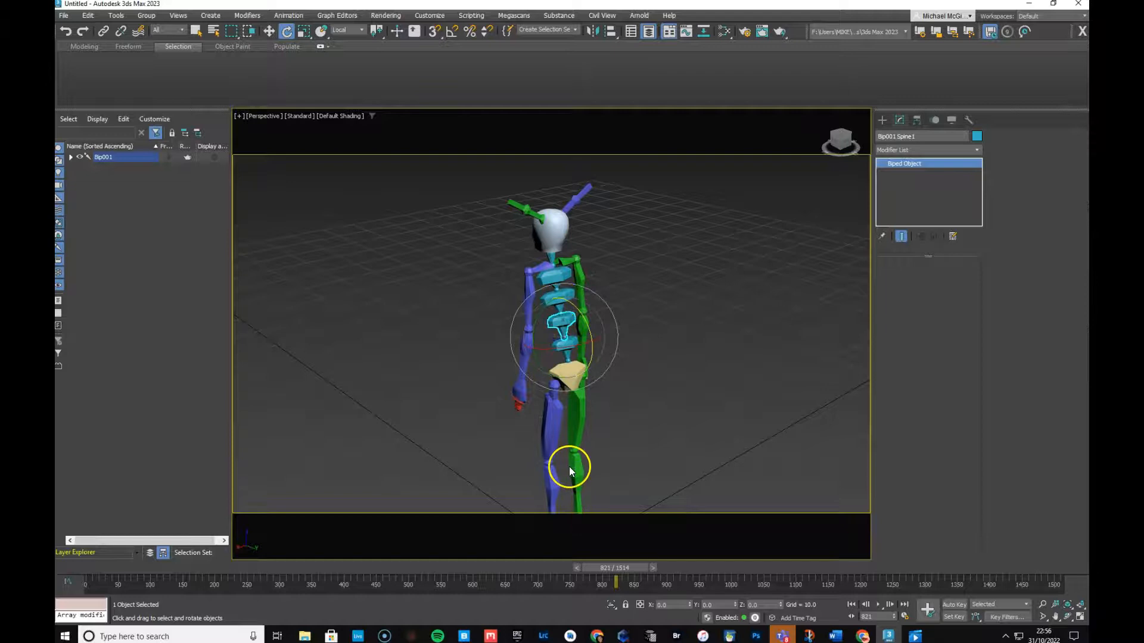
key("Page_Down")
key("Page_Down")
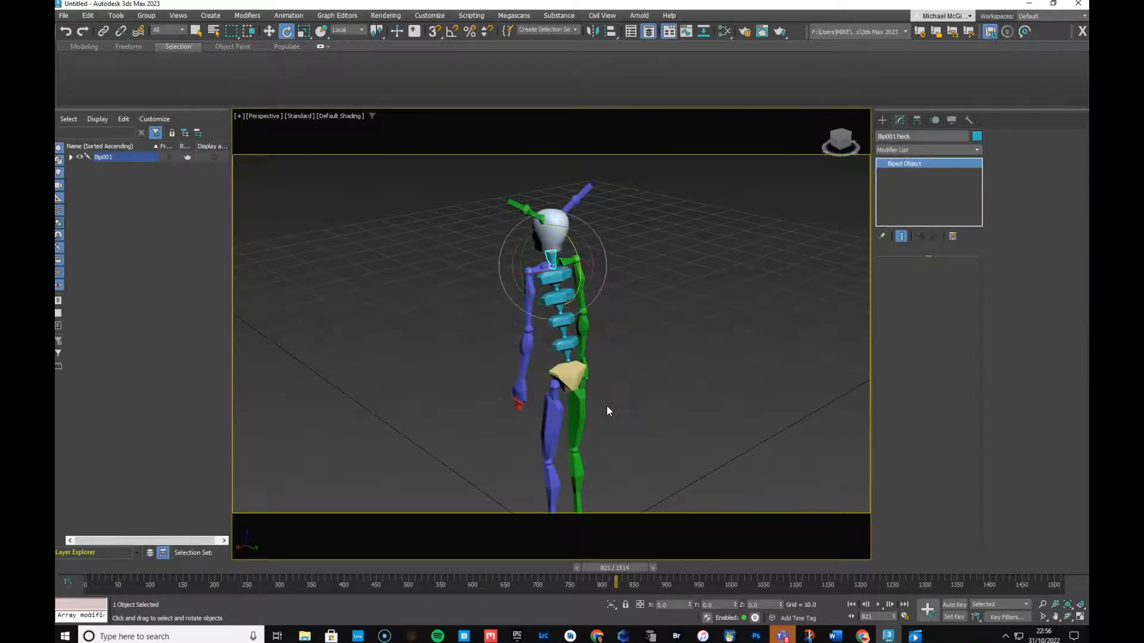
key("Page_Down")
key("Page_Up")
key("Page_Up")
key("Page_Up")
key("Page_Up")
key("Page_Up")
key("Page_Up")
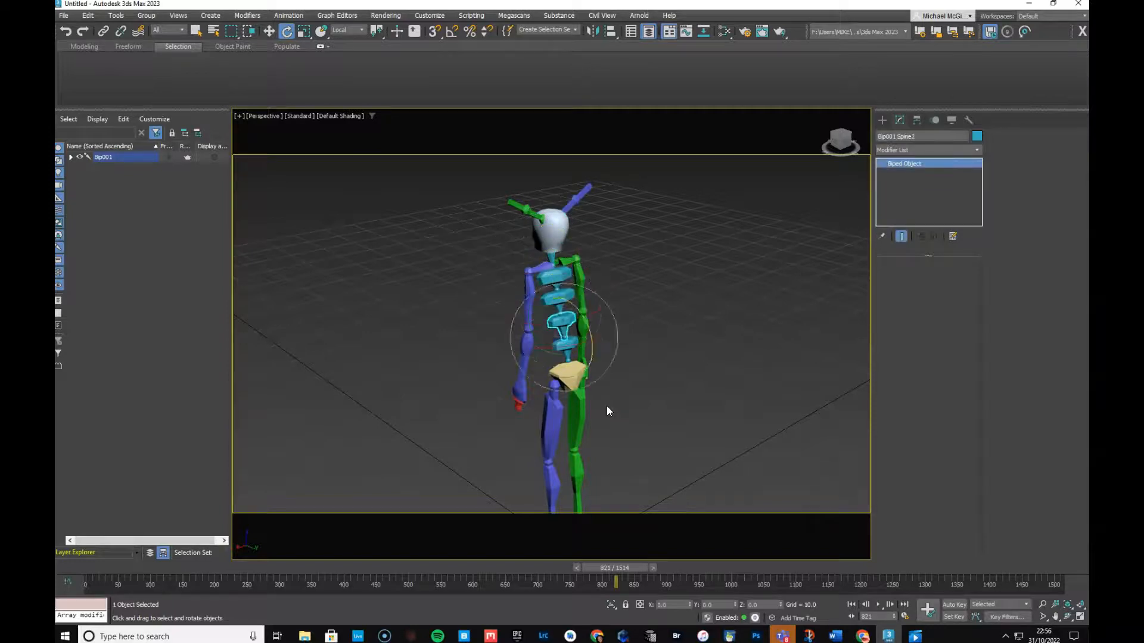
- Step the selection through the branching hierarchy of spine, neck and both legs in each direction
key("Page_Down")
key("Page_Down")
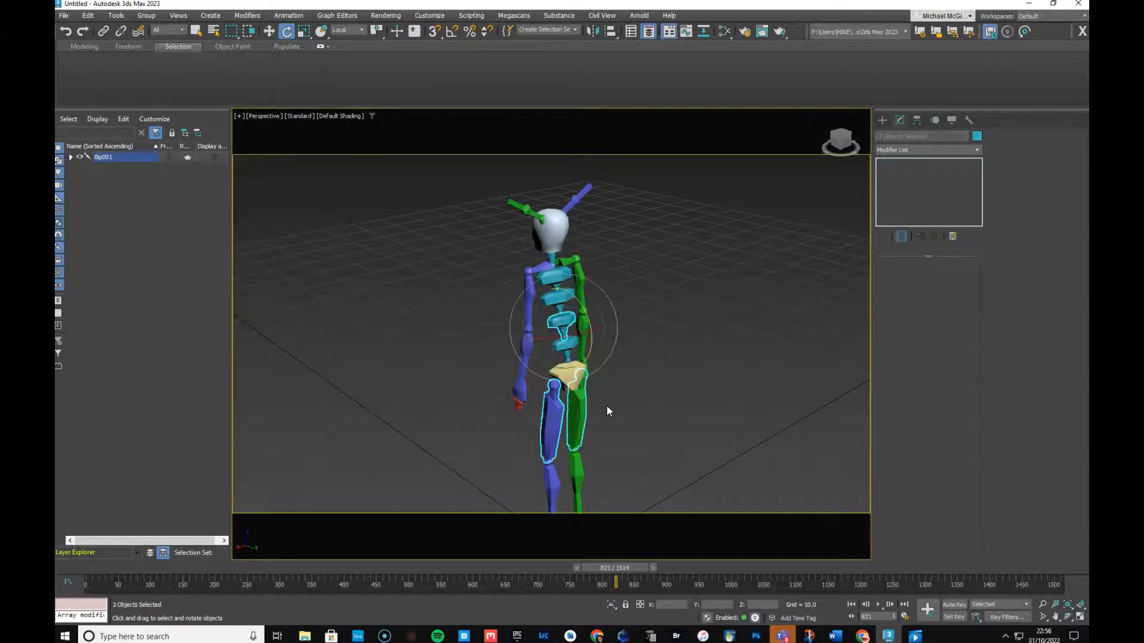
key("Page_Down")
key("Page_Down")
key("Page_Up")
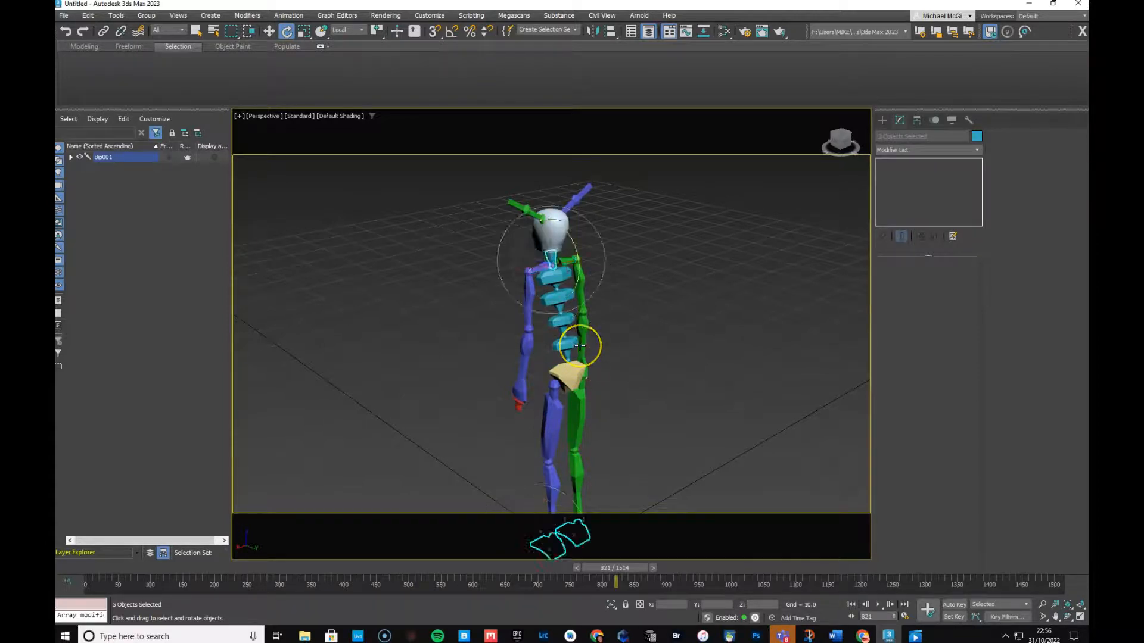
key("Page_Up")
key("Page_Down")
key("Page_Down")
- Select the left upper arm and rotate it slightly away from the body
left_click(574, 324)
left_click(535, 290)
mouse_move(552, 257)
left_mouse_down()
mouse_move(561, 278)
mouse_move(559, 264)
left_mouse_up()
- Step the selection up and down the left arm's hierarchy between the clavicle, upper arm, forearm and hand
key("Page_Up")
key("Page_Down")
key("Page_Down")
key("Page_Down")
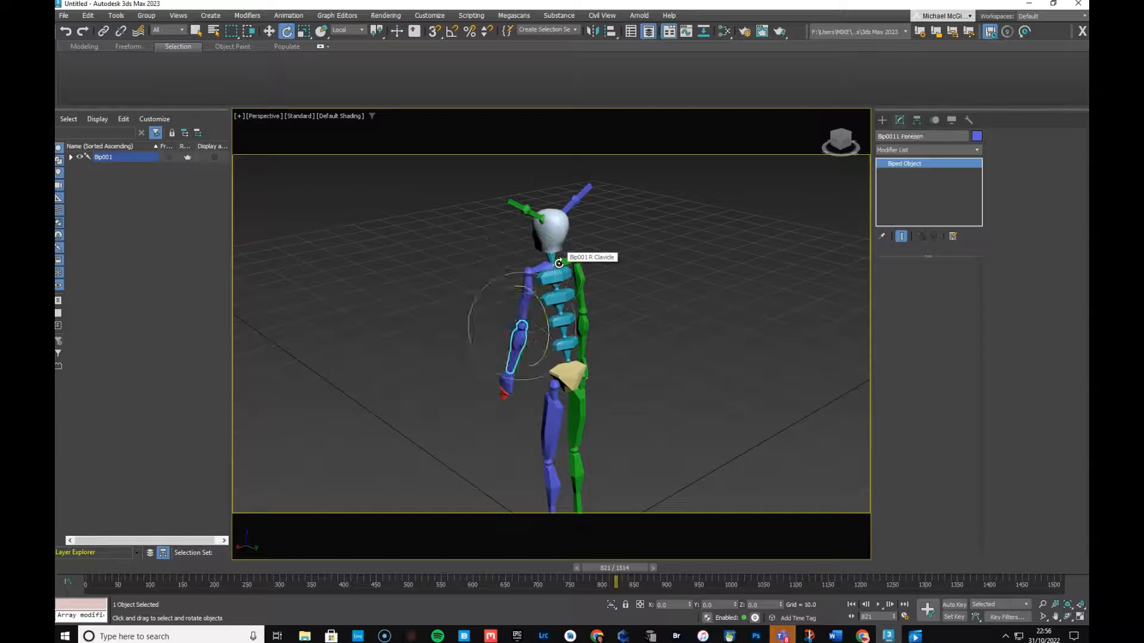
key("Page_Up")
key("Page_Up")
key("Page_Up")
key("Page_Down")
key("Page_Down")
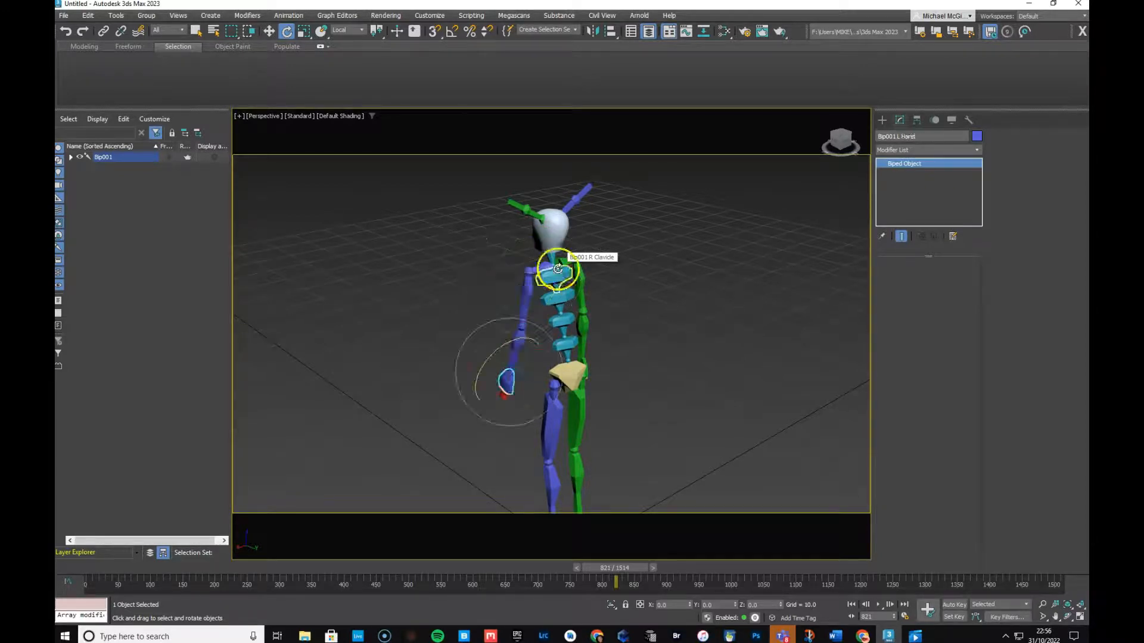
- Return to the biped's motion parameters, collapse the Structure settings and switch from Figure mode to Footstep mode
middle_click_drag(429, 324, 644, 363, "alt")
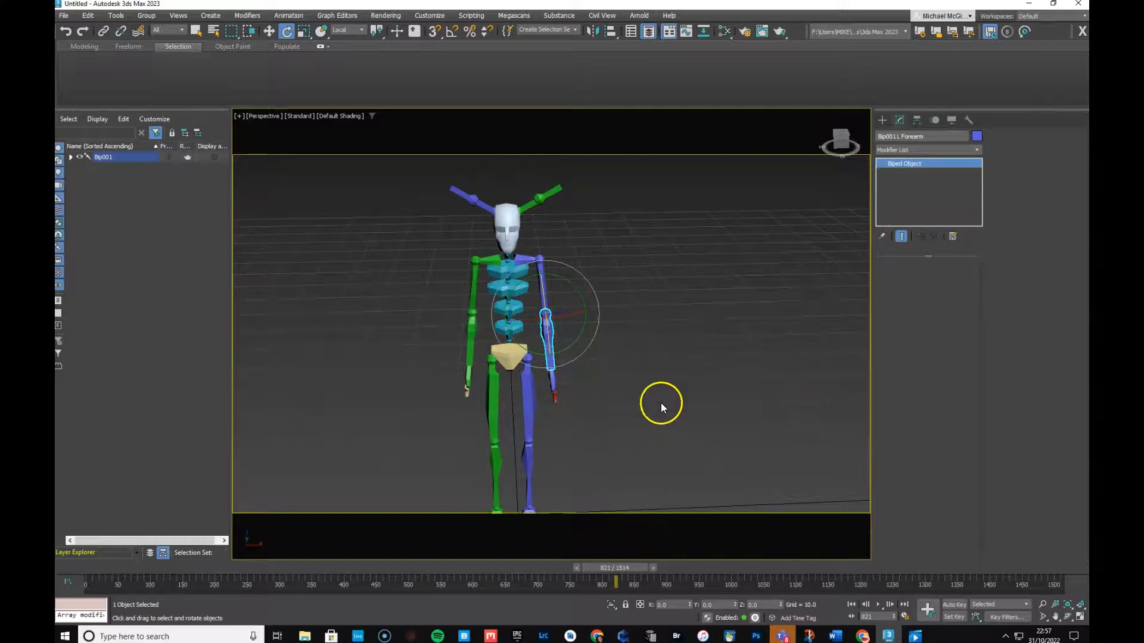
scroll(660, 403, "down", 2)
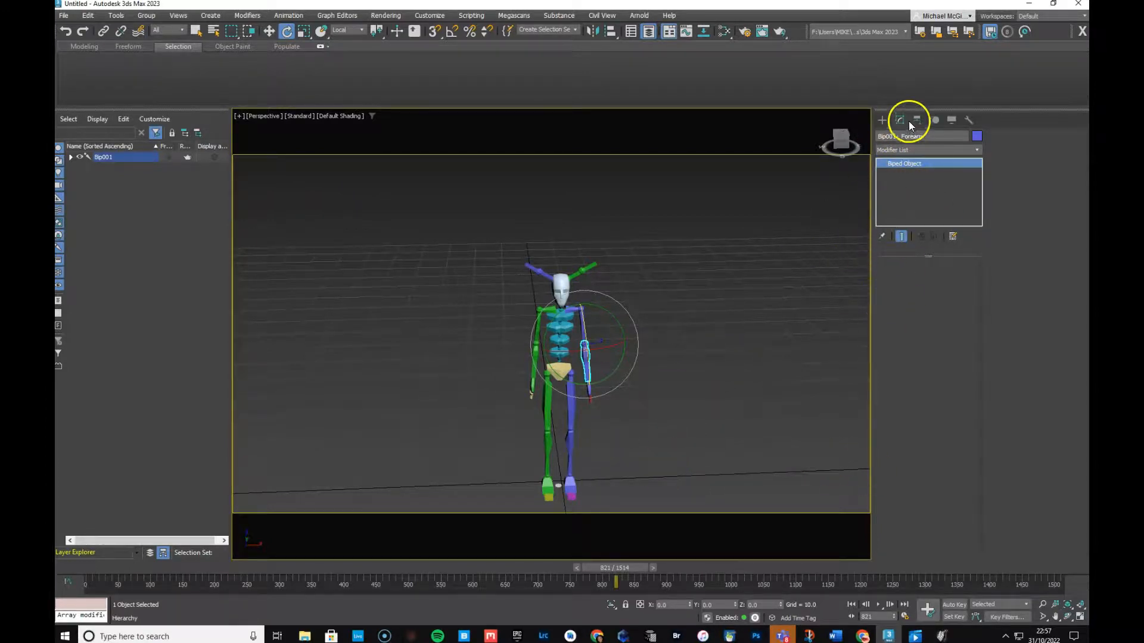
left_click(934, 119)
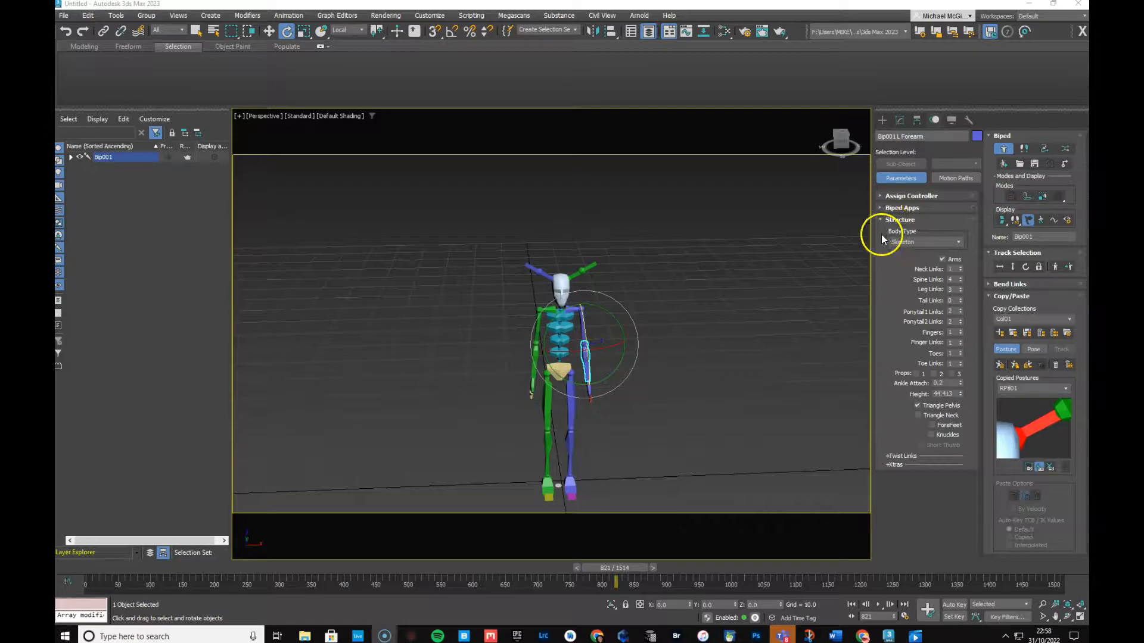
left_click(890, 221)
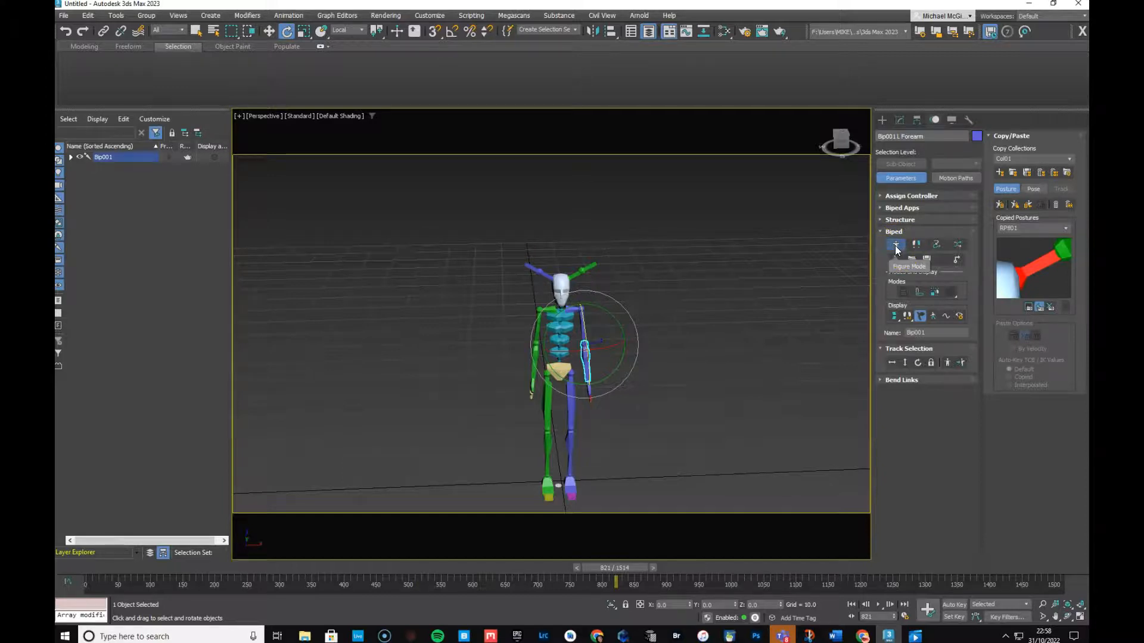
left_click(918, 246)
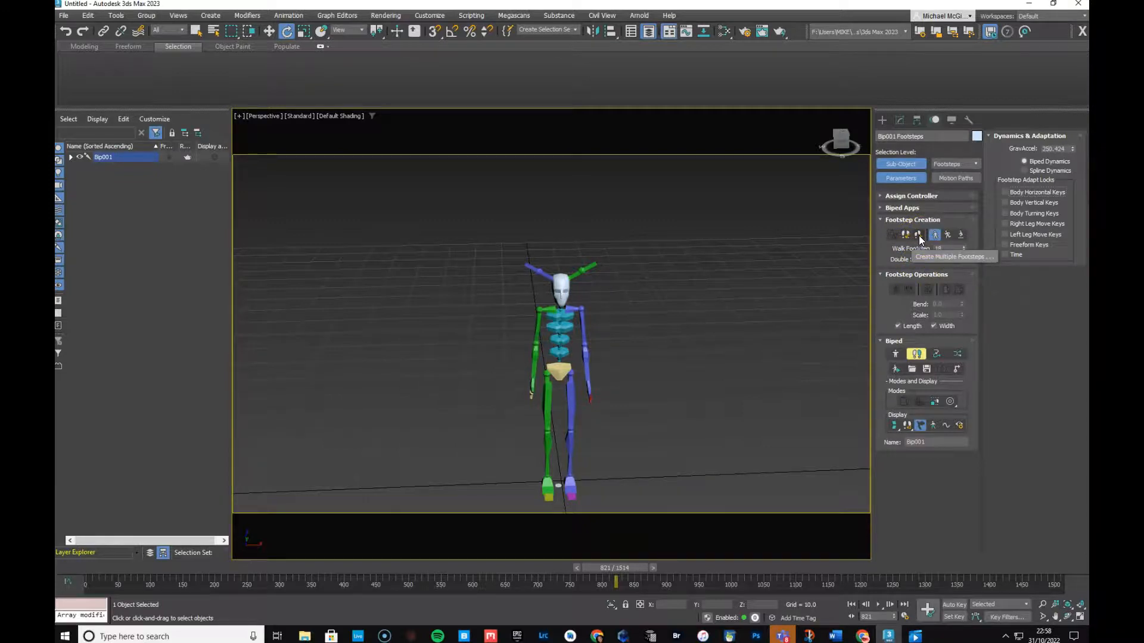
- Create multiple walk footsteps with auto timing, starting on the left foot at the current frame
left_click(919, 236)
left_click_drag(404, 62, 321, 204)
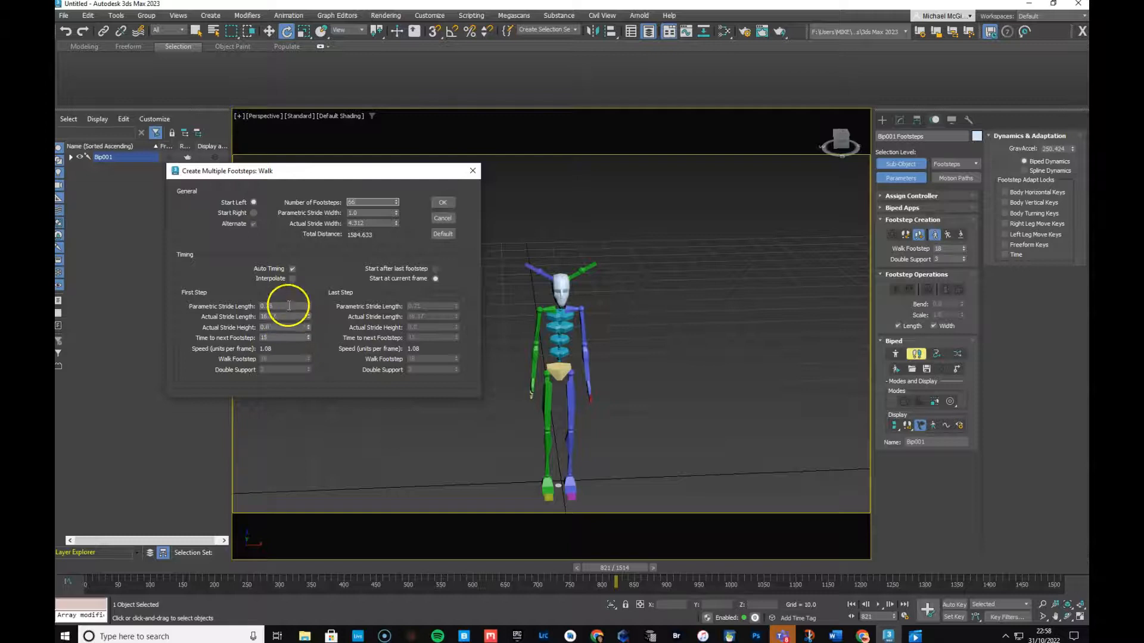
left_click(442, 206)
scroll(672, 394, "down", 5)
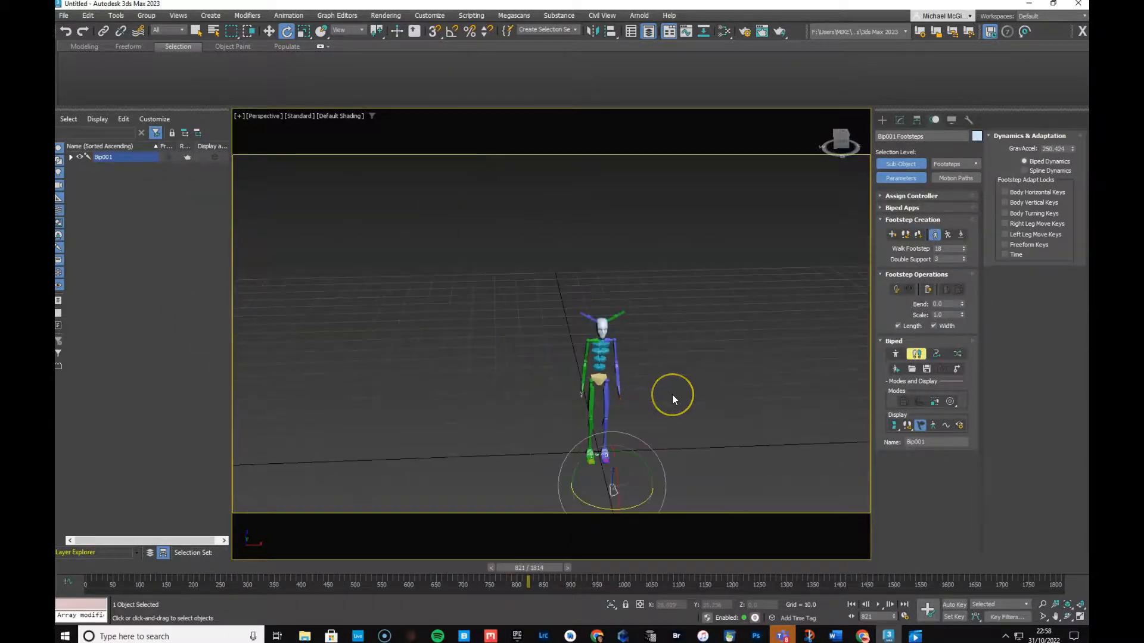
- Bend the walk footsteps into a full circle that leads back to the biped's starting point
middle_click_drag(672, 395, 685, 417, "alt")
scroll(688, 420, "up", 8)
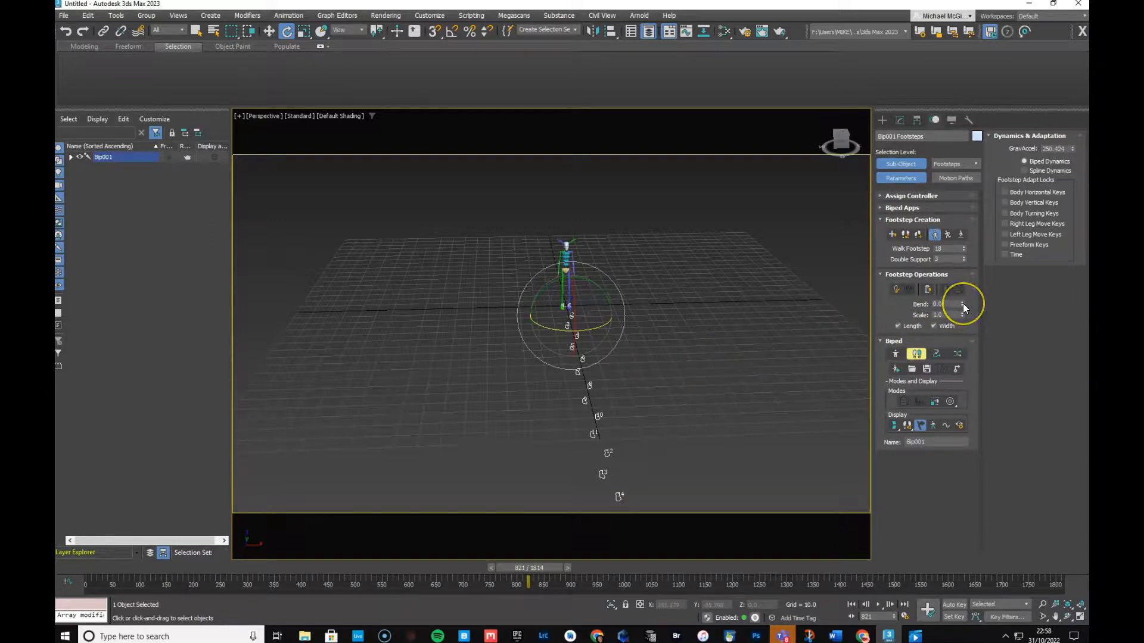
left_click_drag(963, 303, 968, 242)
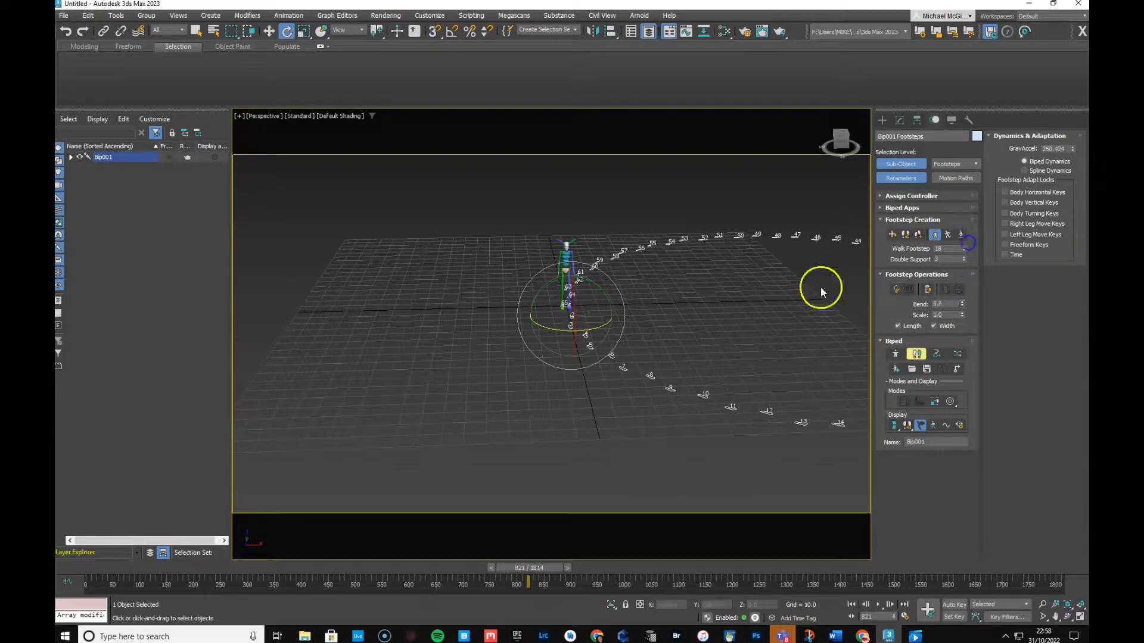
middle_click_drag(542, 406, 592, 417, "alt")
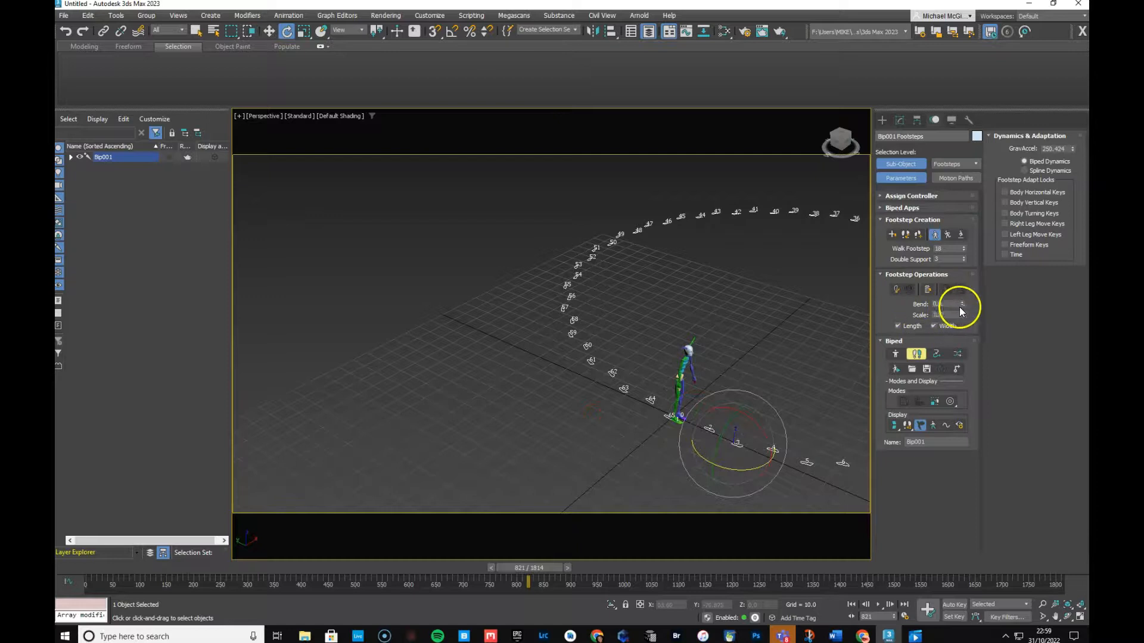
mouse_move(962, 306)
left_mouse_down()
mouse_move(962, 295)
mouse_move(963, 307)
left_mouse_up()
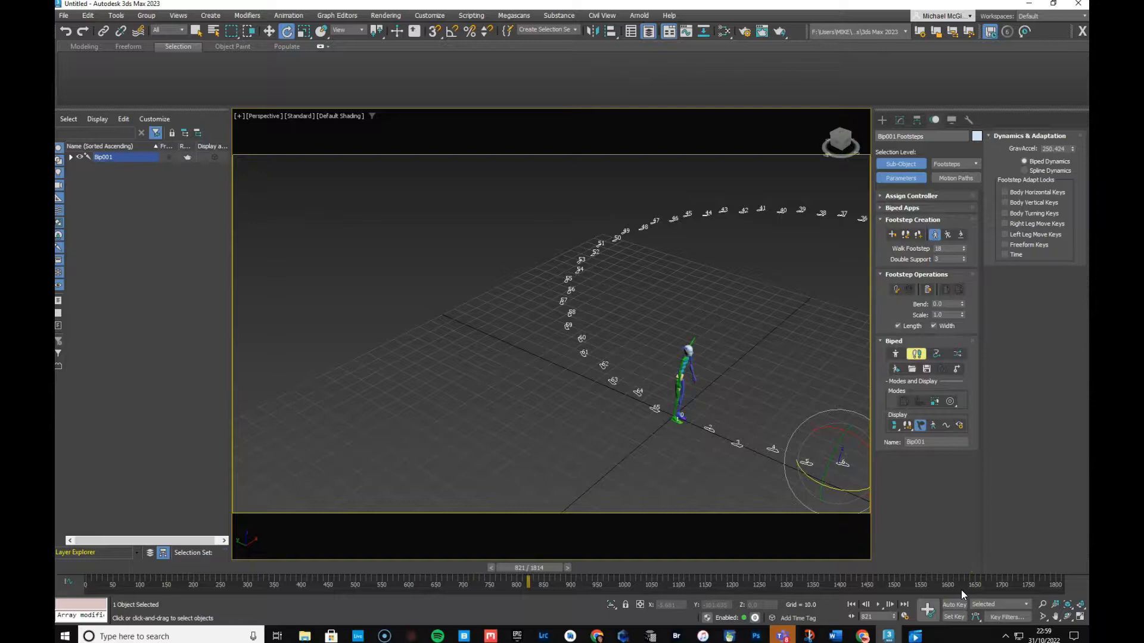
- Create keys for the inactive footsteps and play the biped's walk with the whole footstep circle in view
left_click(1032, 581)
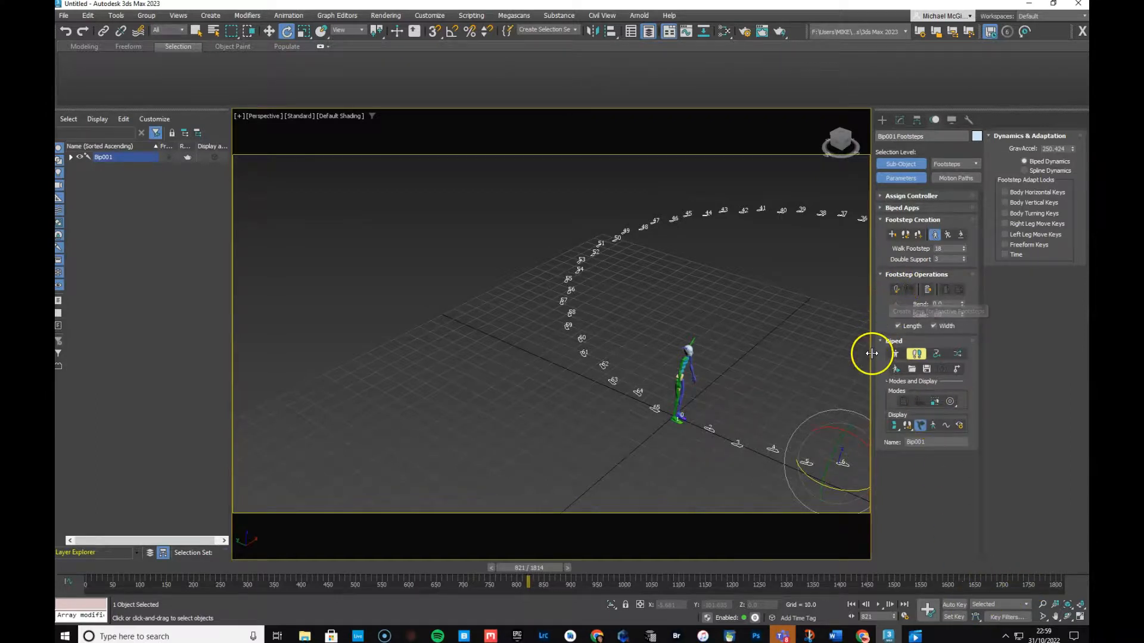
left_click(896, 290)
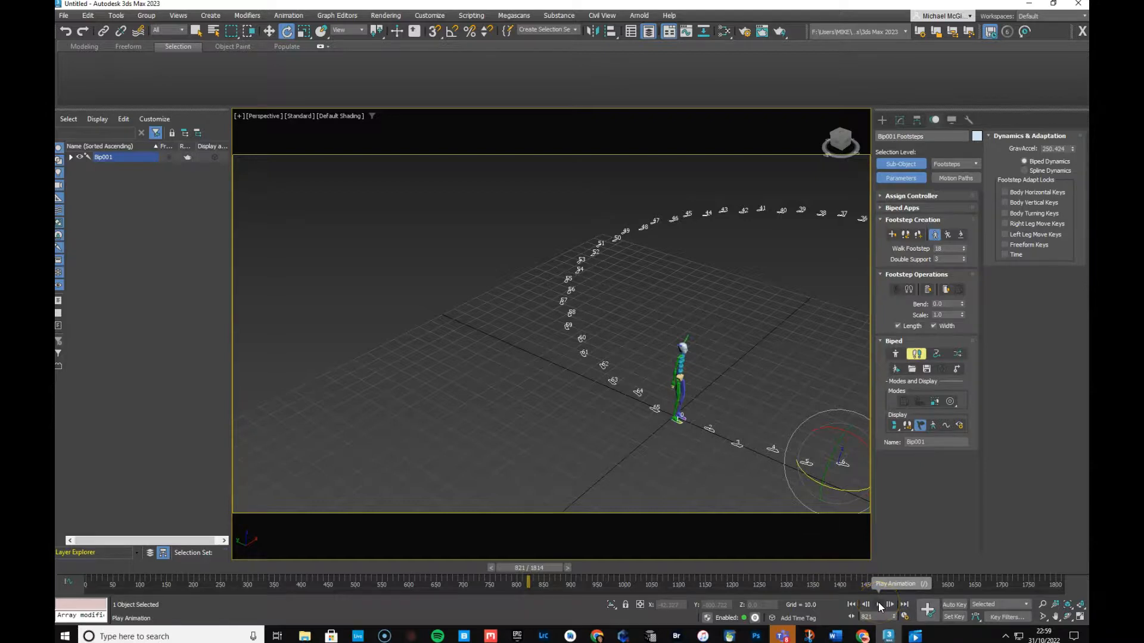
left_click(879, 605)
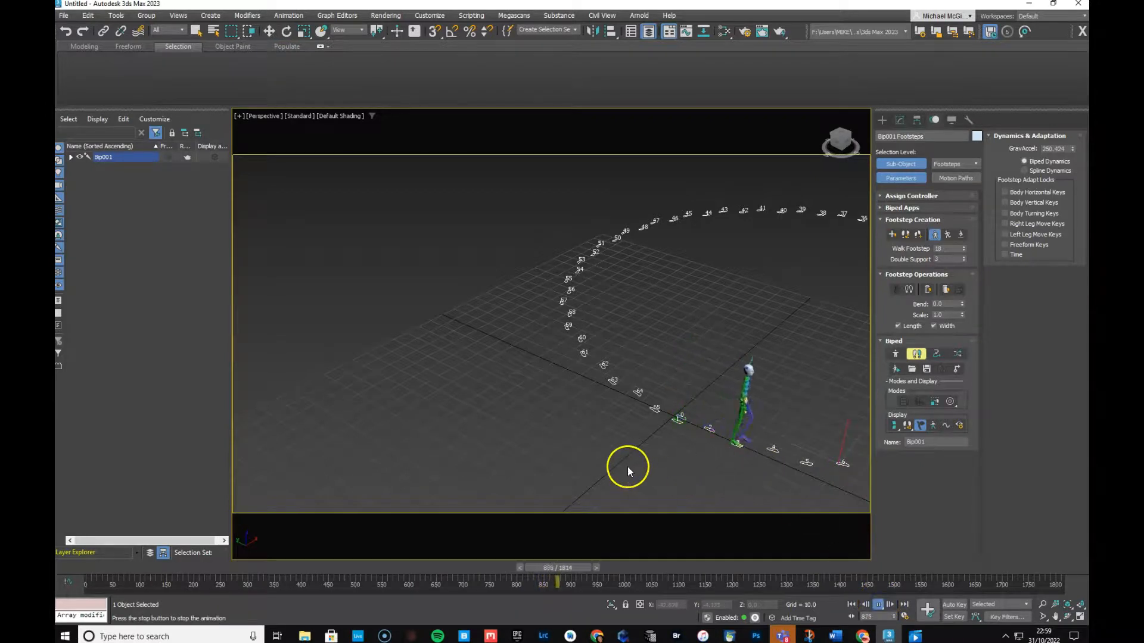
middle_click_drag(666, 417, 678, 394)
scroll(678, 394, "down", 2)
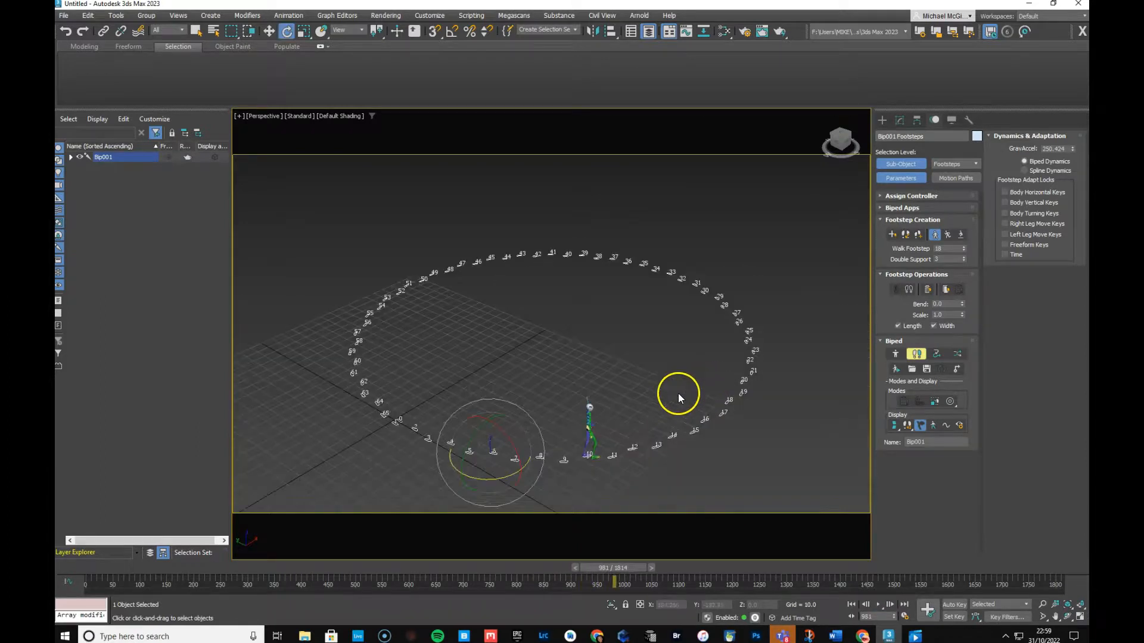
- Resume the animation, examine the biped's walk around the circular path from other angles and up close, and stop playback
left_click(877, 606)
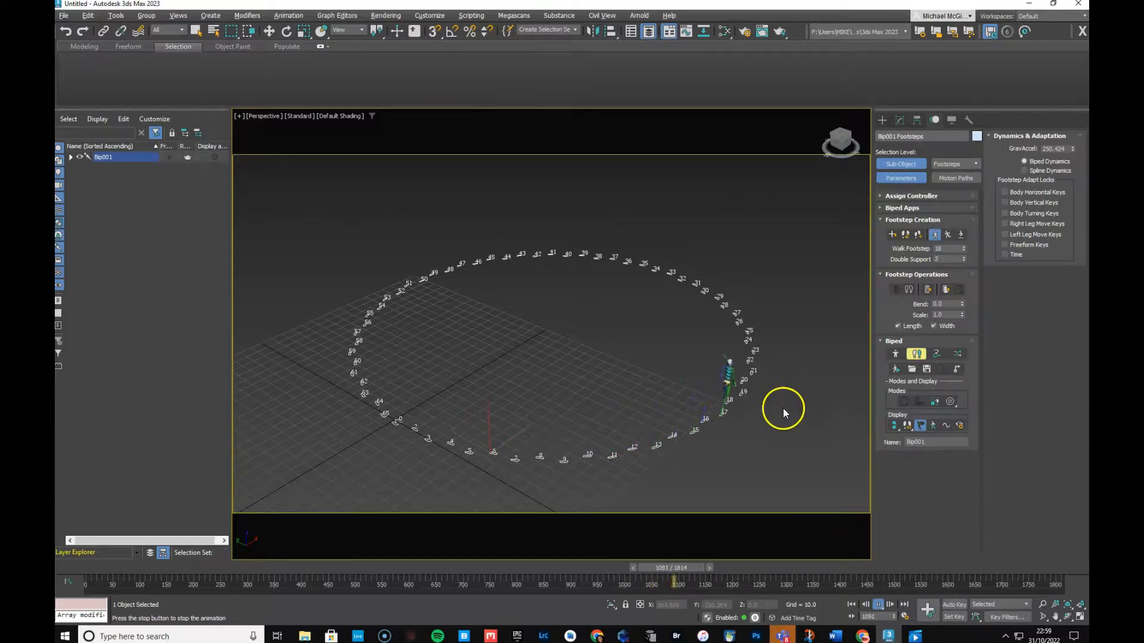
mouse_move(783, 429)
middle_mouse_down("alt")
mouse_move(784, 418)
mouse_move(748, 405)
mouse_move(589, 415)
middle_mouse_up("alt")
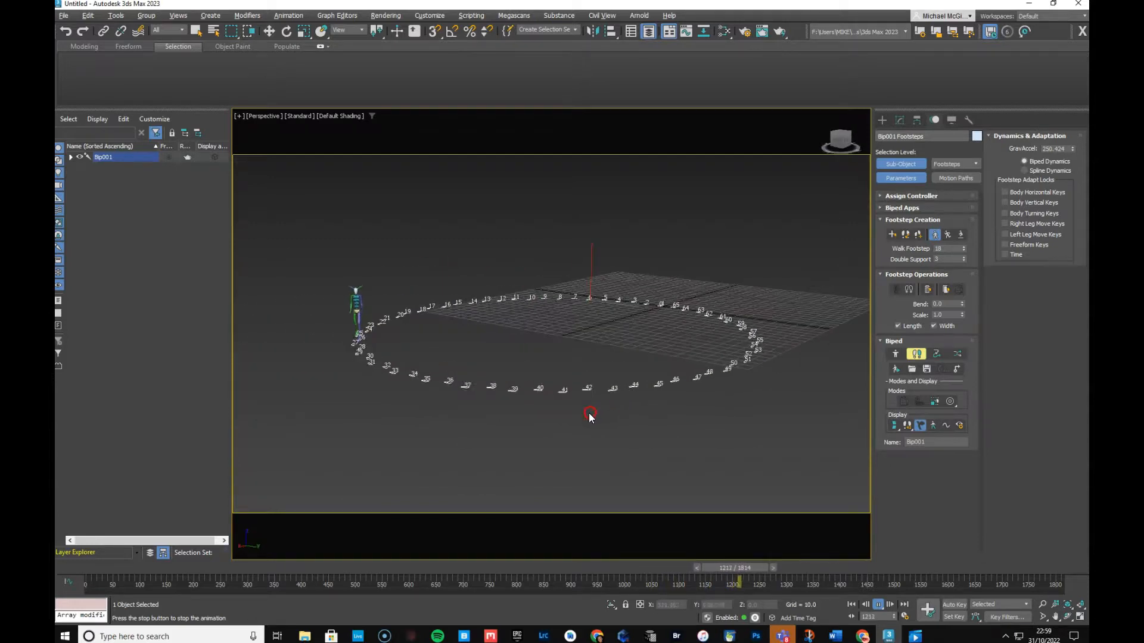
scroll(438, 404, "up", 4)
scroll(438, 405, "down", 3)
middle_click_drag(361, 358, 394, 372, "alt")
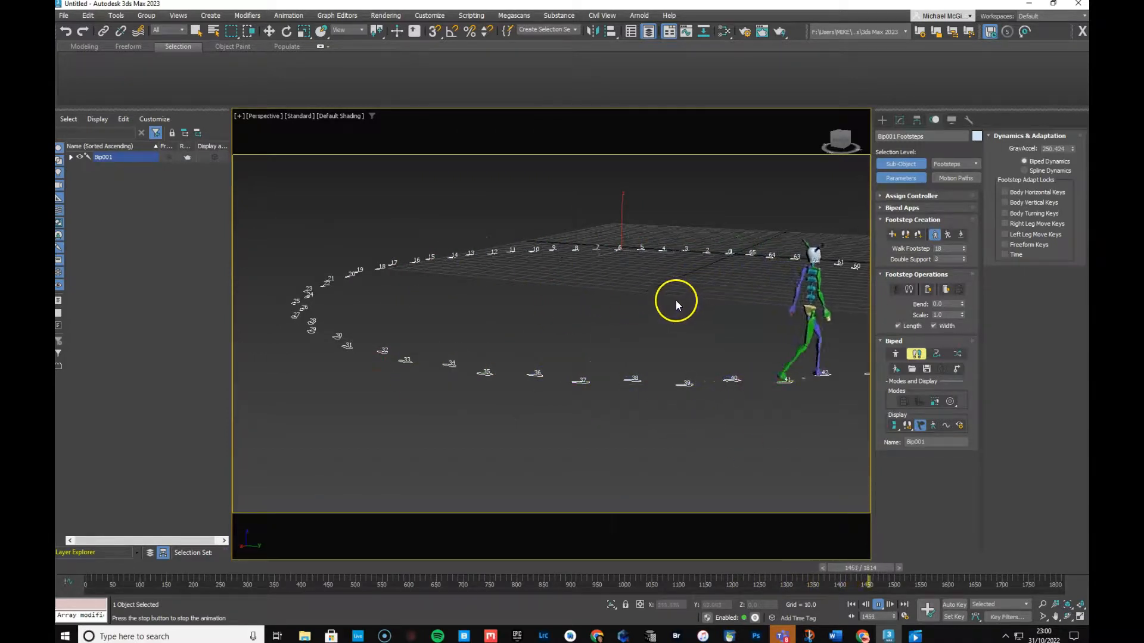
left_click(747, 311)
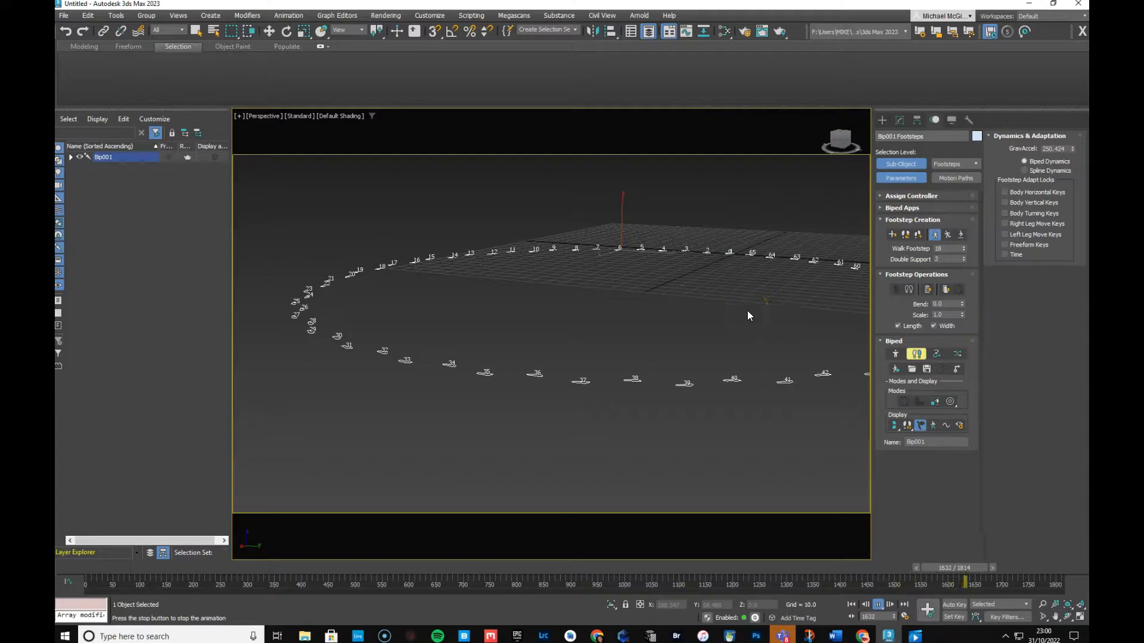
left_click(877, 603)
key("e")
left_click(798, 337)
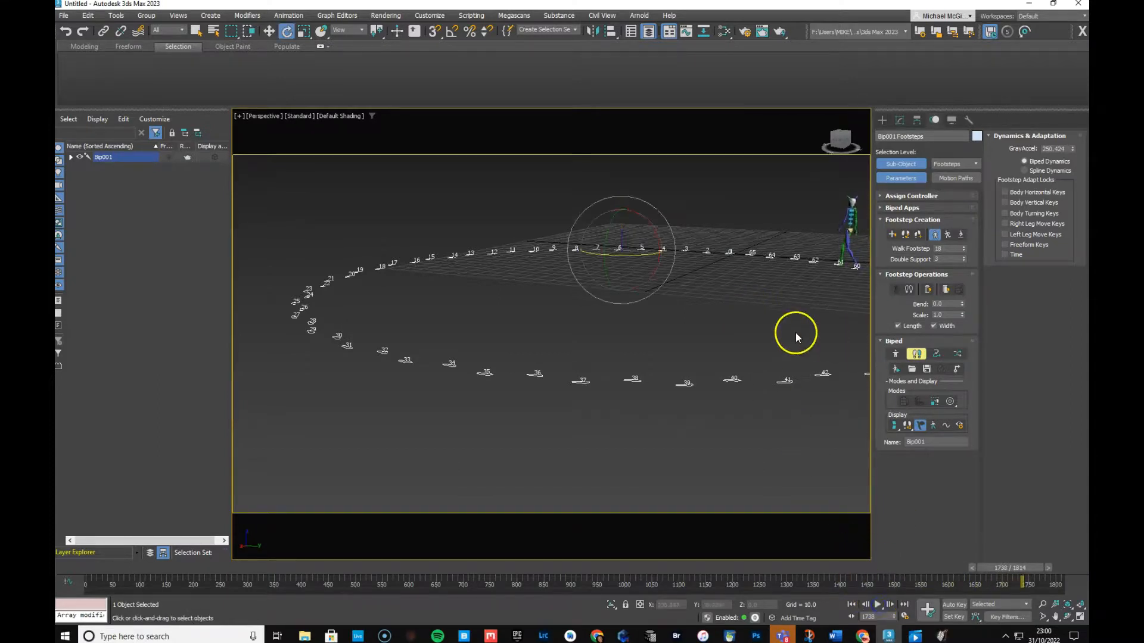
right_click(749, 282)
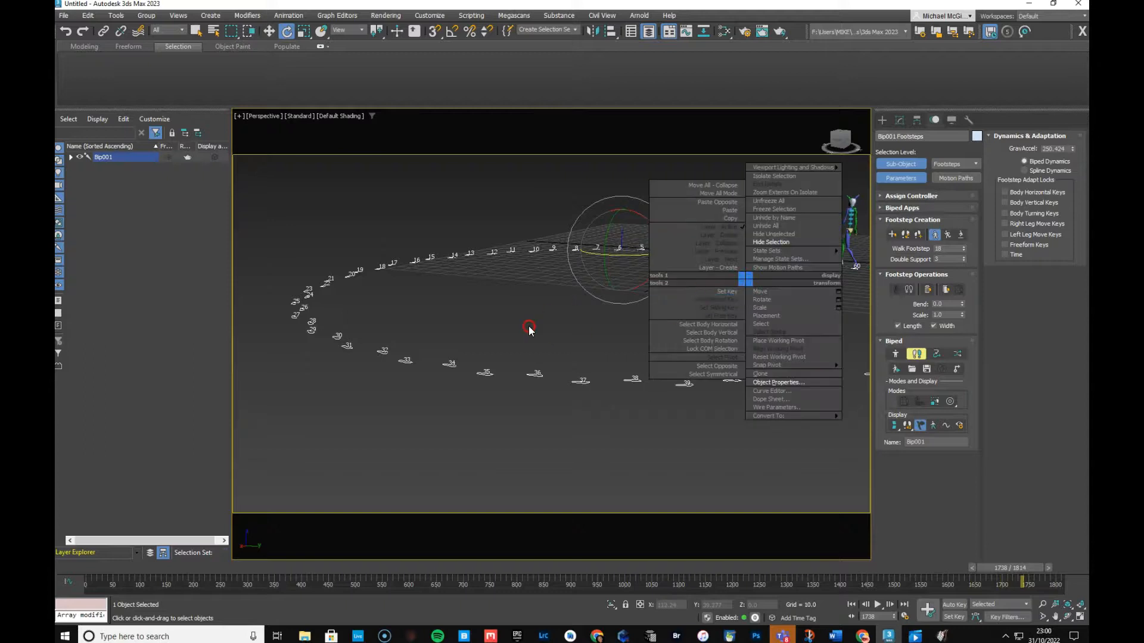
right_click(496, 399)
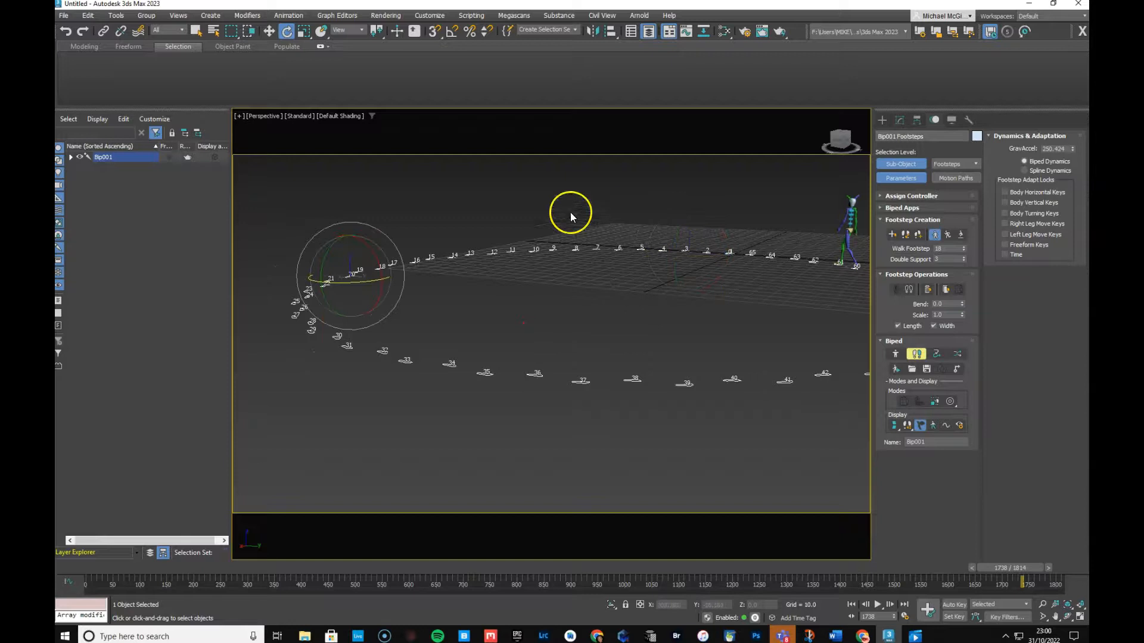
left_click(536, 374)
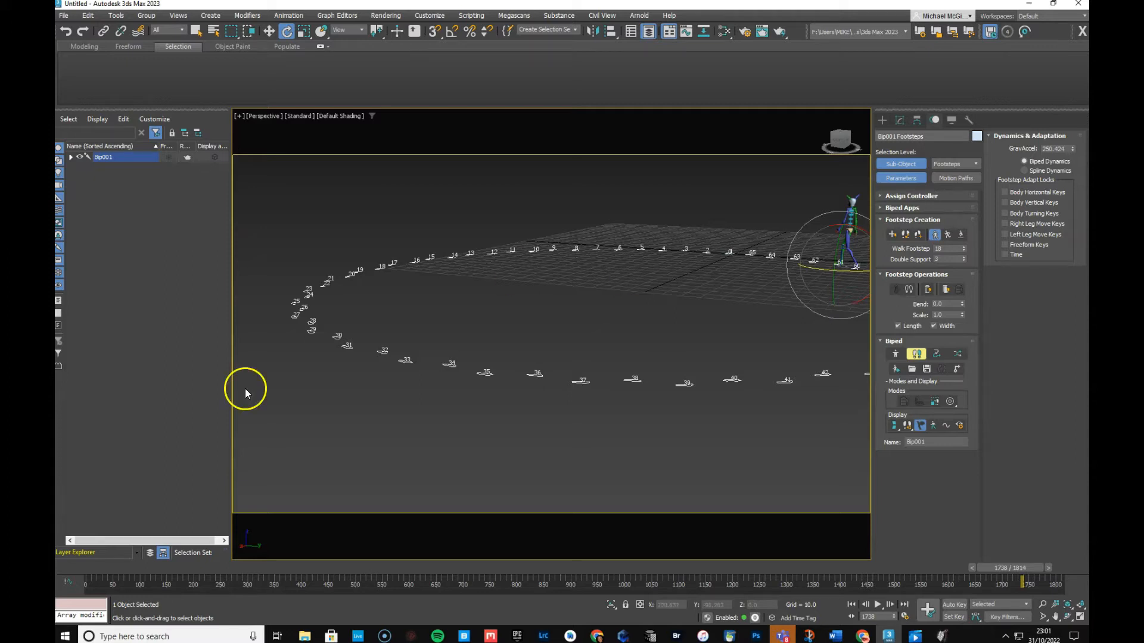
- Replay the walk animation from the opposite side of the footstep circle and stop it
middle_click_drag(302, 509, 450, 479, "alt")
left_click(878, 605)
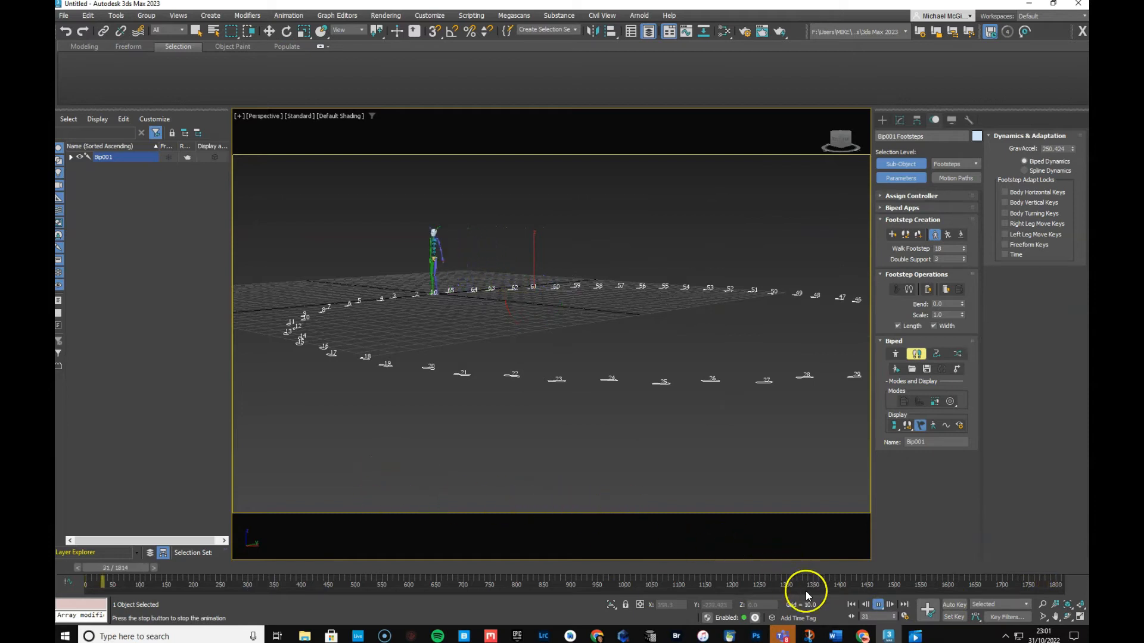
left_click(878, 605)
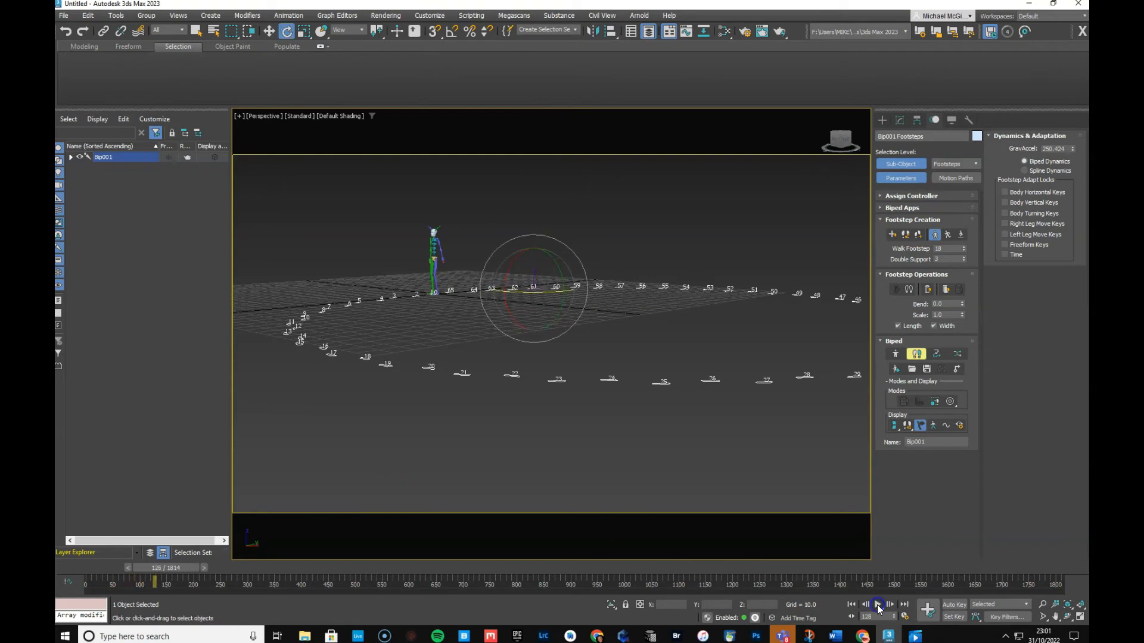